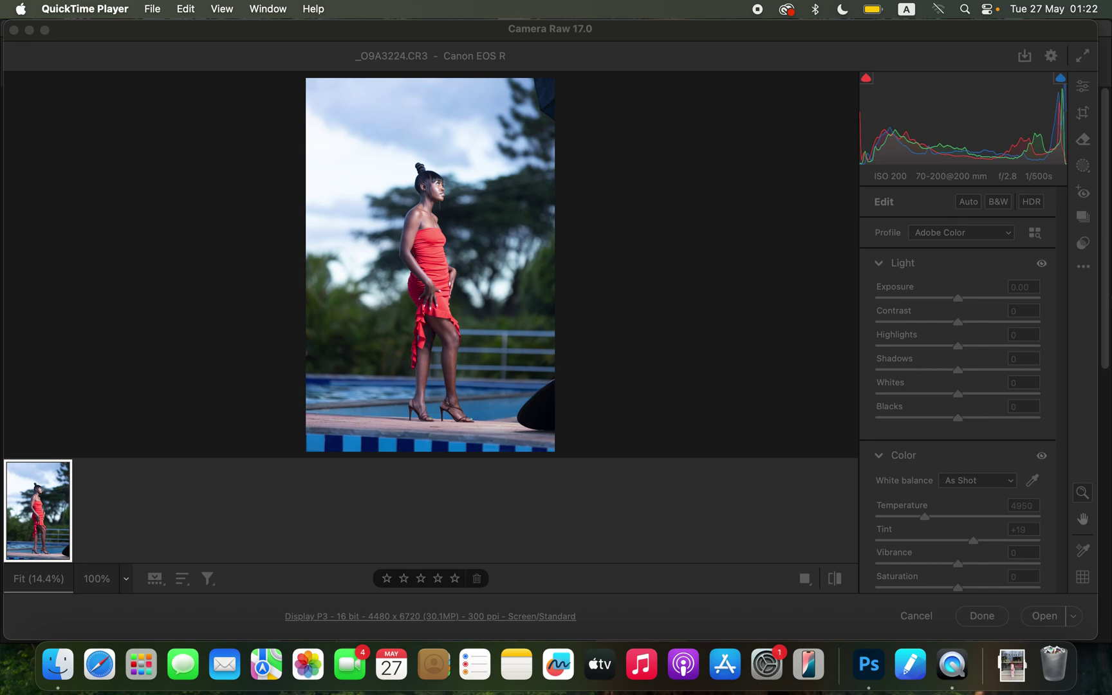
Step: Adjust the photo's light: Contrast +25, Highlights -65, Shadows +38, Whites -55 and Blacks -19
left_click(557, 38)
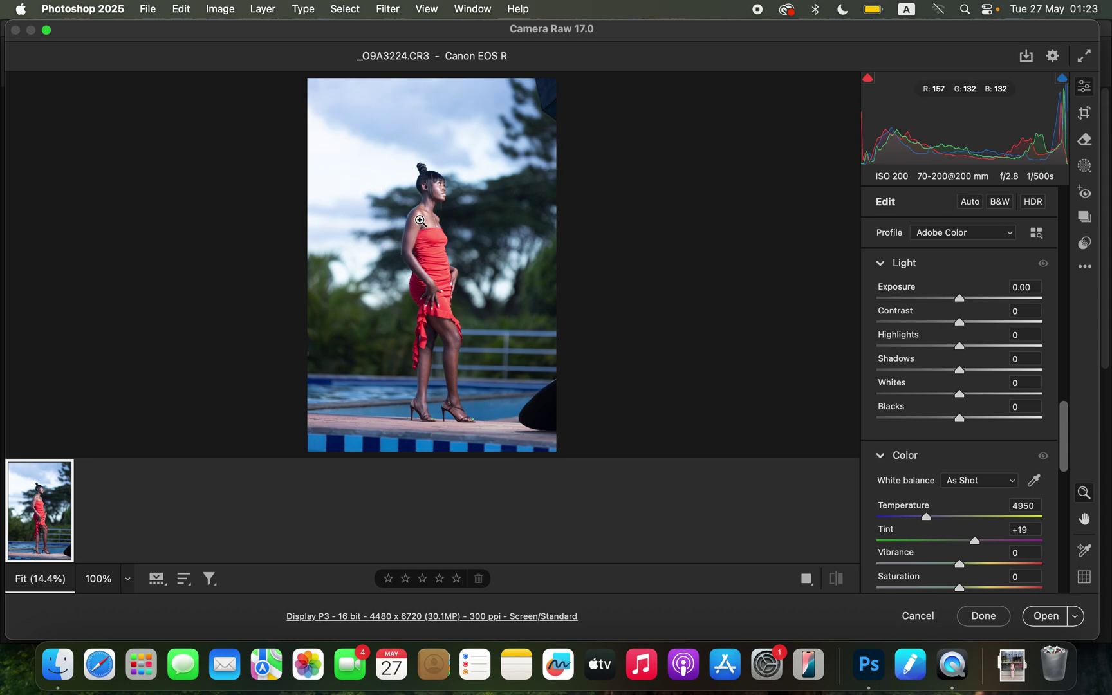
left_click_drag(924, 348, 906, 346)
left_click_drag(930, 394, 916, 394)
left_click_drag(963, 330, 978, 325)
left_click_drag(958, 419, 946, 420)
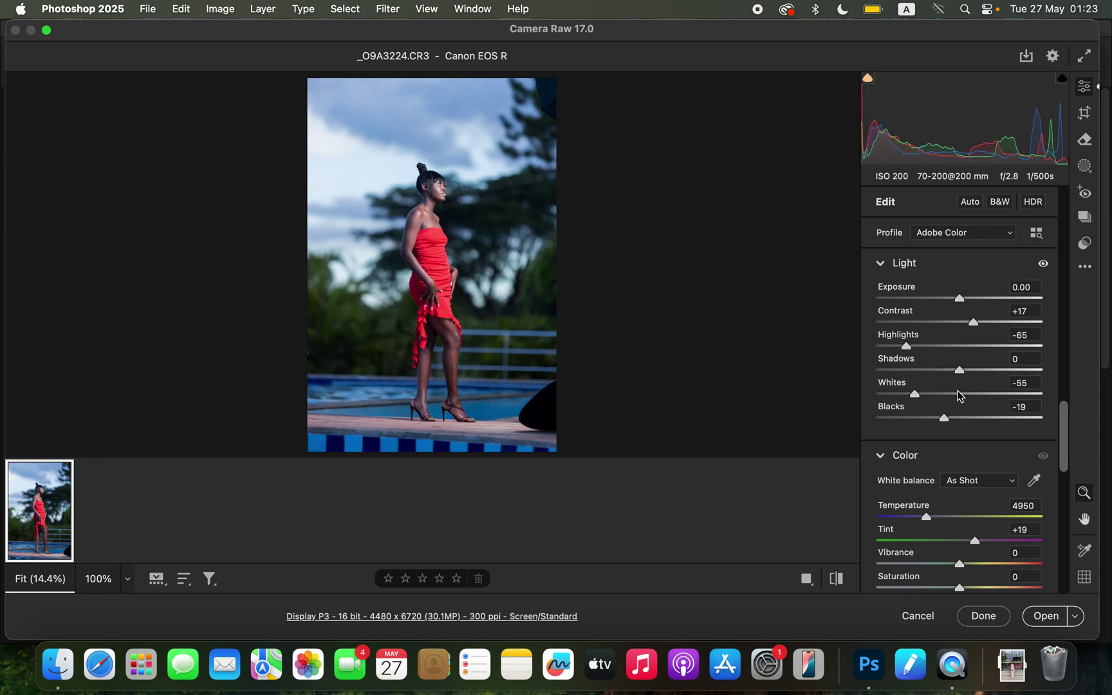
left_click_drag(976, 372, 990, 371)
left_click_drag(980, 326, 985, 329)
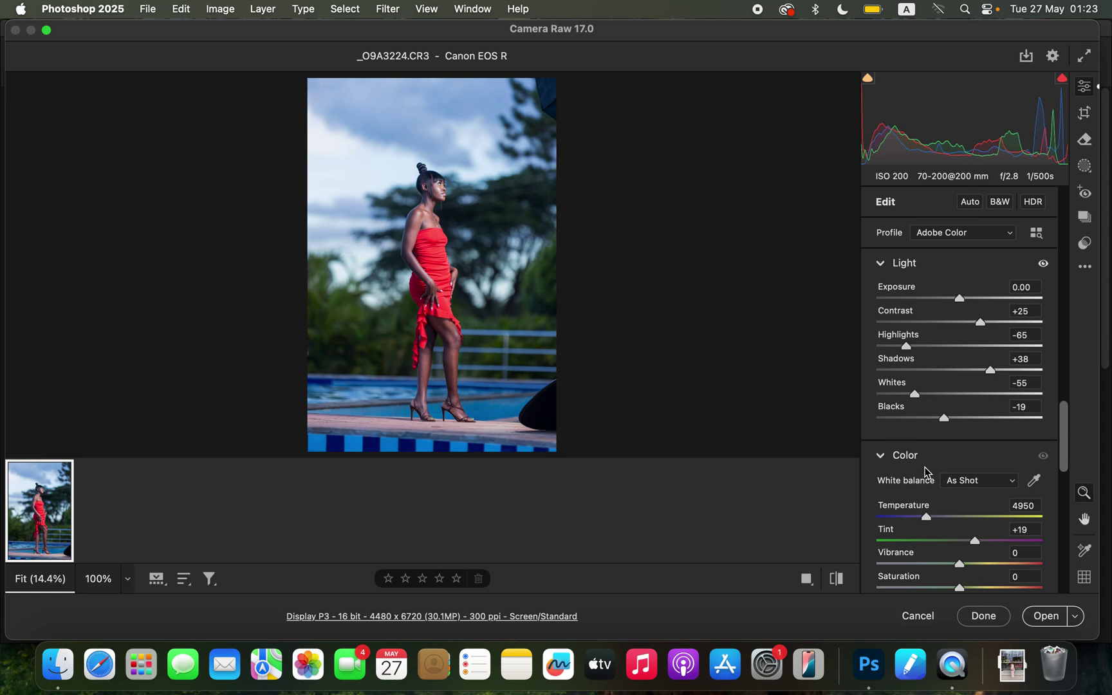
Step: Warm the white balance to a temperature of 5850 and lower Highlights to -81 and Whites to -79
left_click_drag(927, 516, 944, 522)
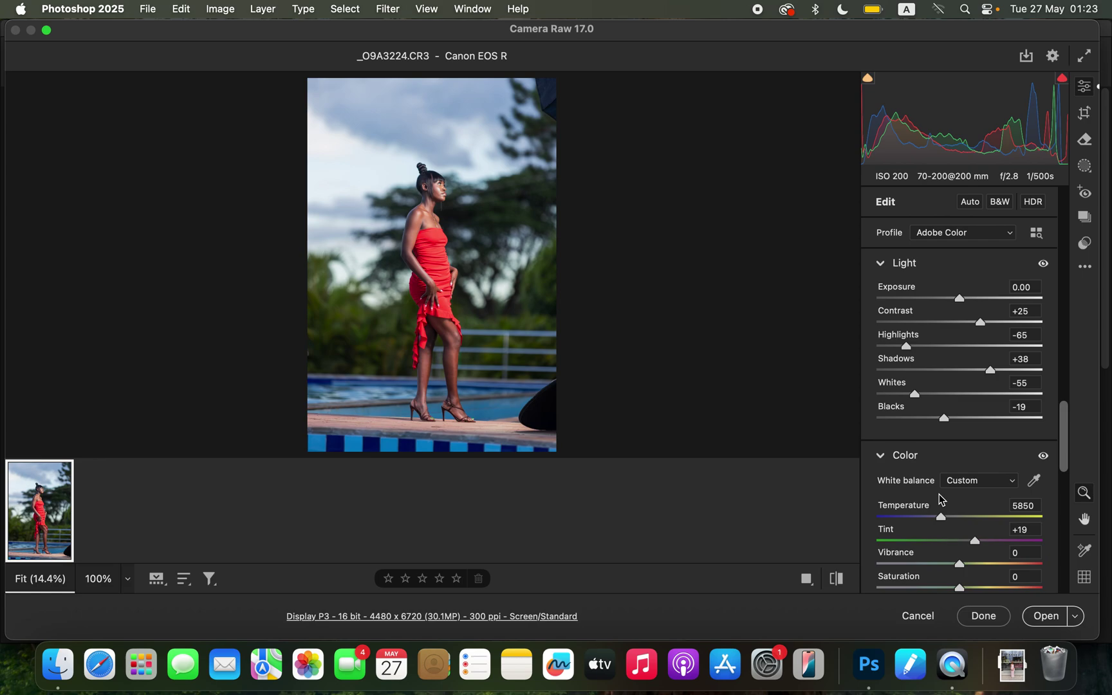
left_click(837, 581)
left_click(837, 582)
left_click_drag(906, 350, 893, 346)
left_click_drag(914, 394, 897, 399)
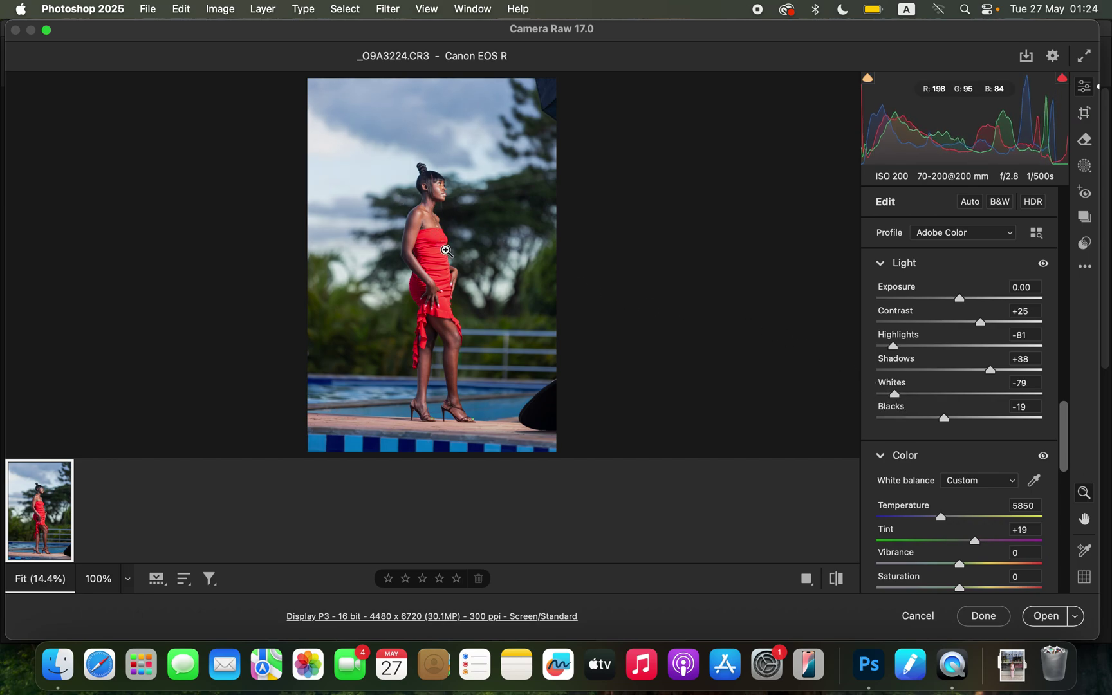
Step: Try Blues hue values of -71 and +54 in the HSL Color Mixer and reset the hue
left_click_drag(1065, 447, 1071, 398)
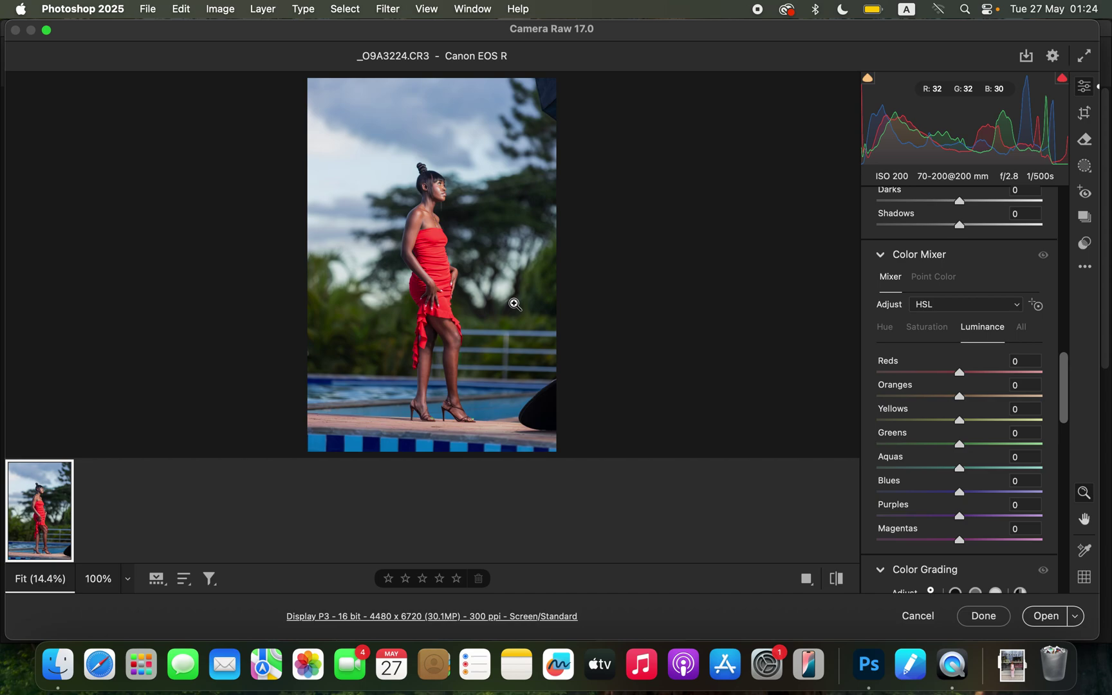
left_click(894, 332)
left_click(928, 331)
left_click(967, 333)
left_click(887, 329)
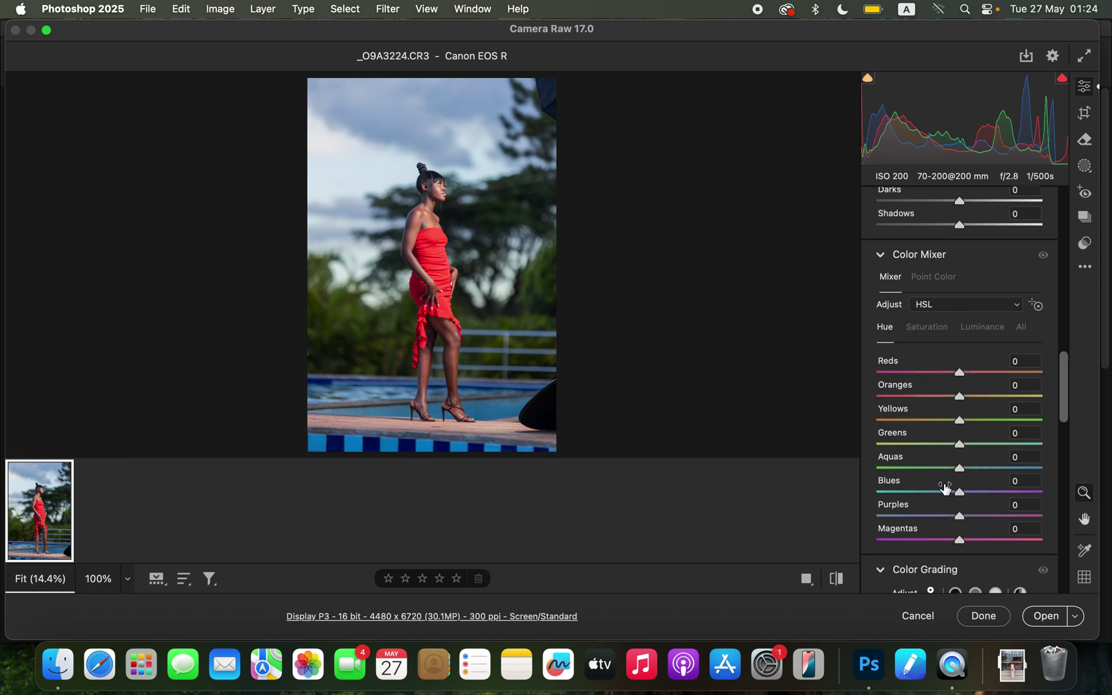
left_click_drag(943, 493, 909, 495)
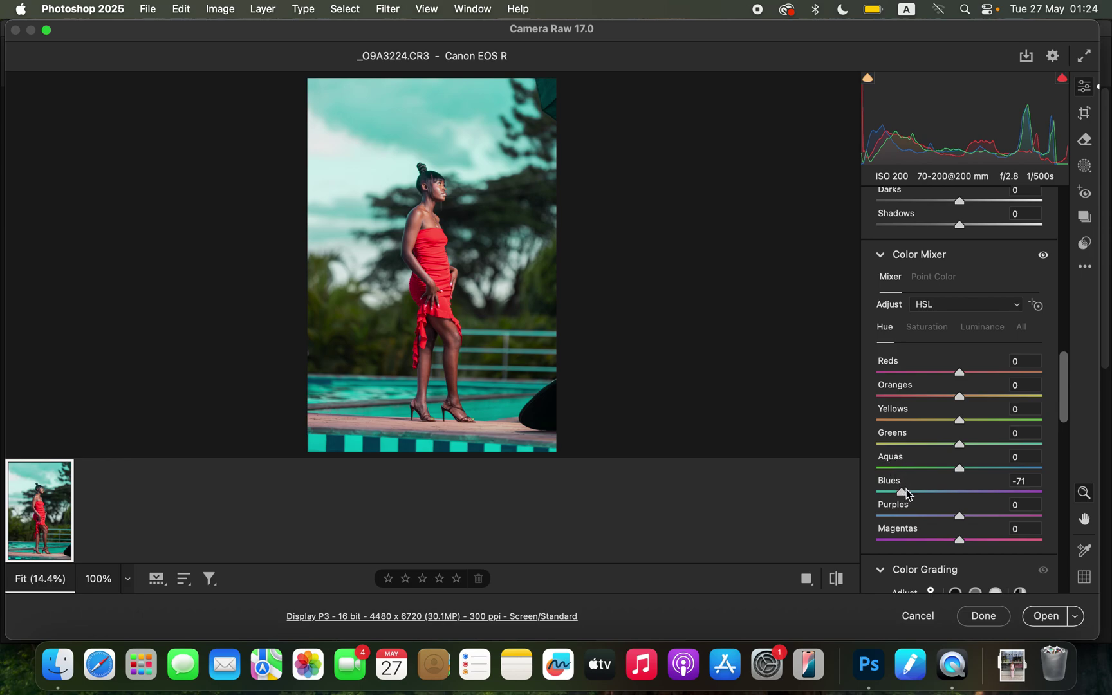
left_click_drag(908, 494, 1010, 493)
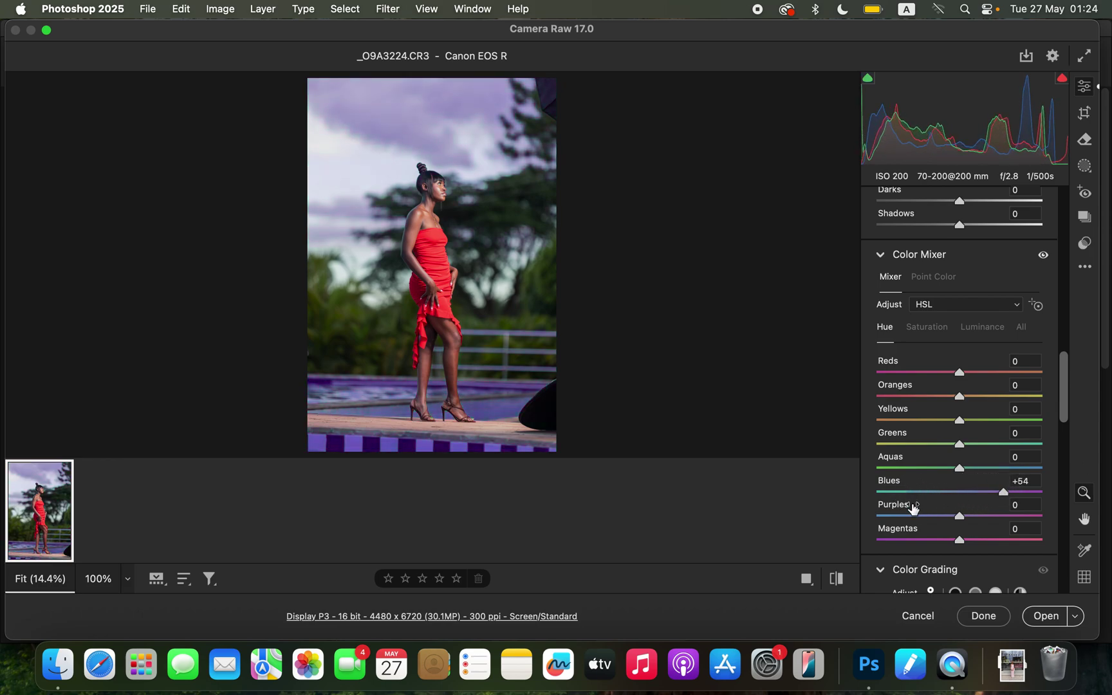
left_click(879, 512)
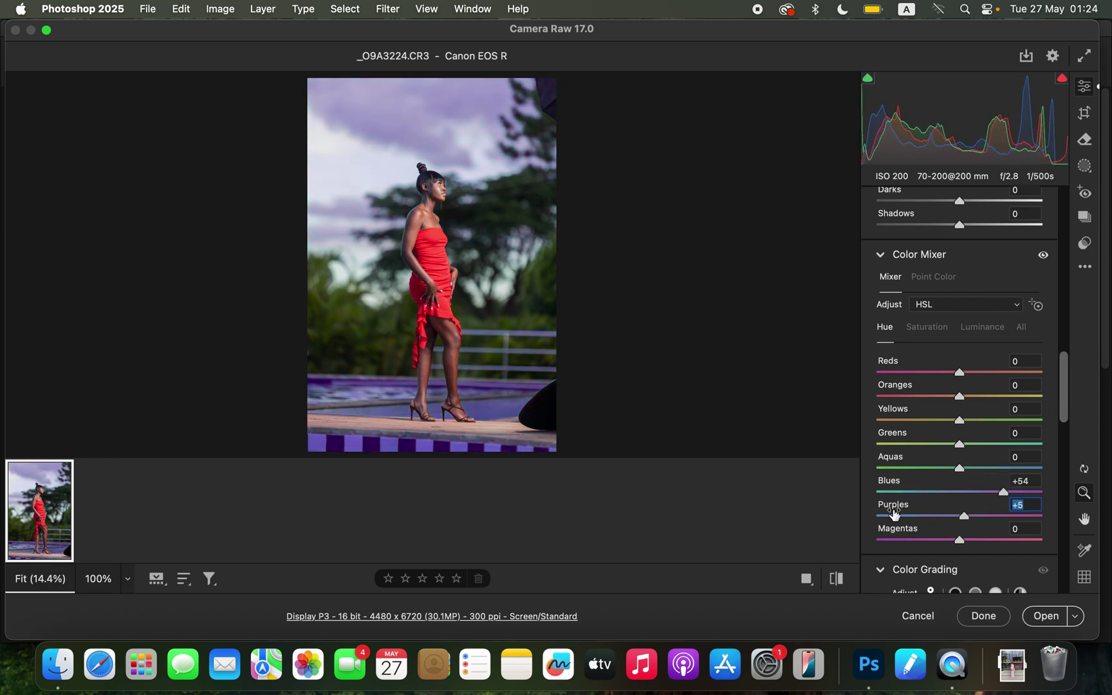
double_click(1004, 492)
Step: Try lowering the Blues saturation to -75 and reducing the Blues luminance in the Color Mixer, resetting both
left_click(941, 336)
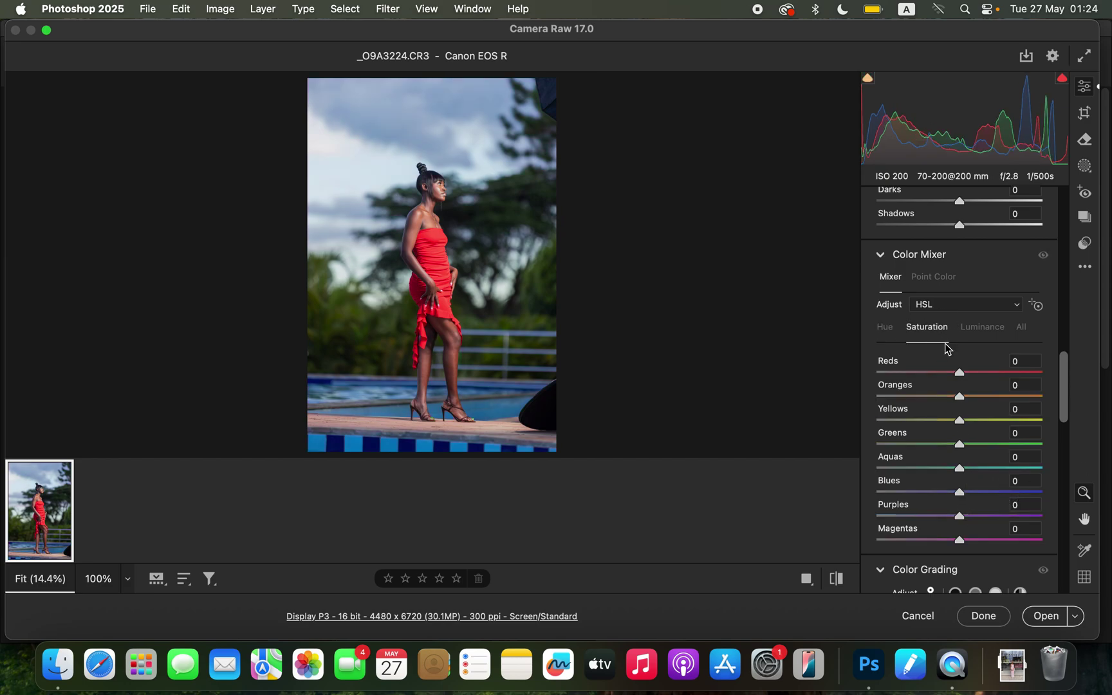
left_click_drag(978, 493, 899, 492)
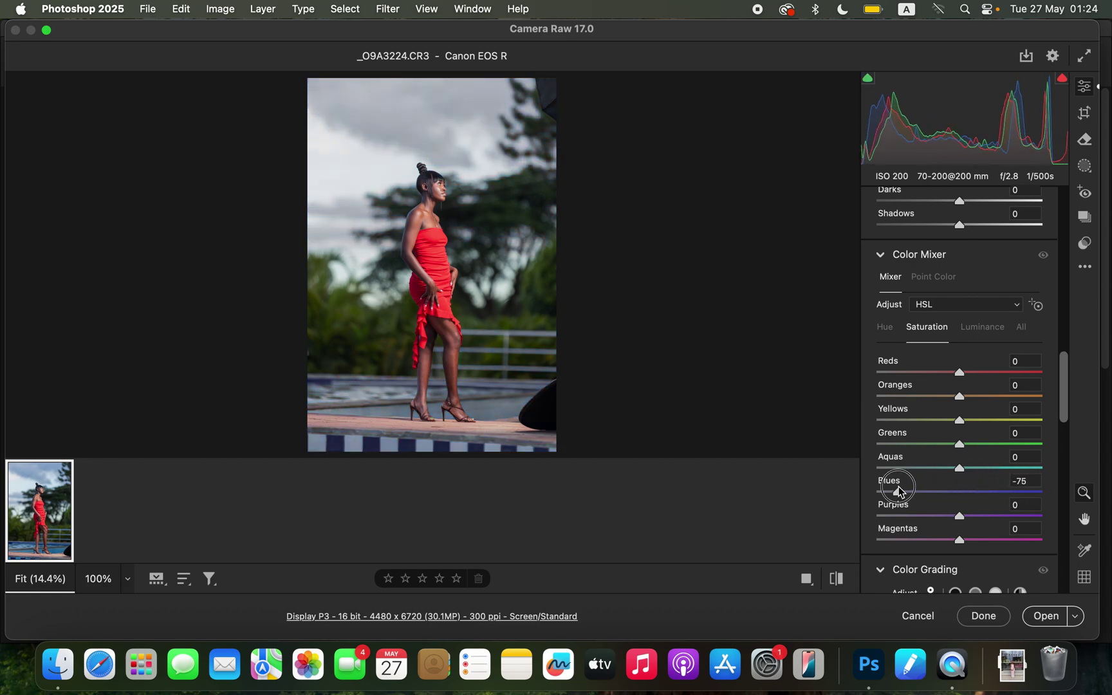
double_click(898, 492)
left_click(991, 328)
left_click_drag(960, 498, 914, 492)
double_click(914, 494)
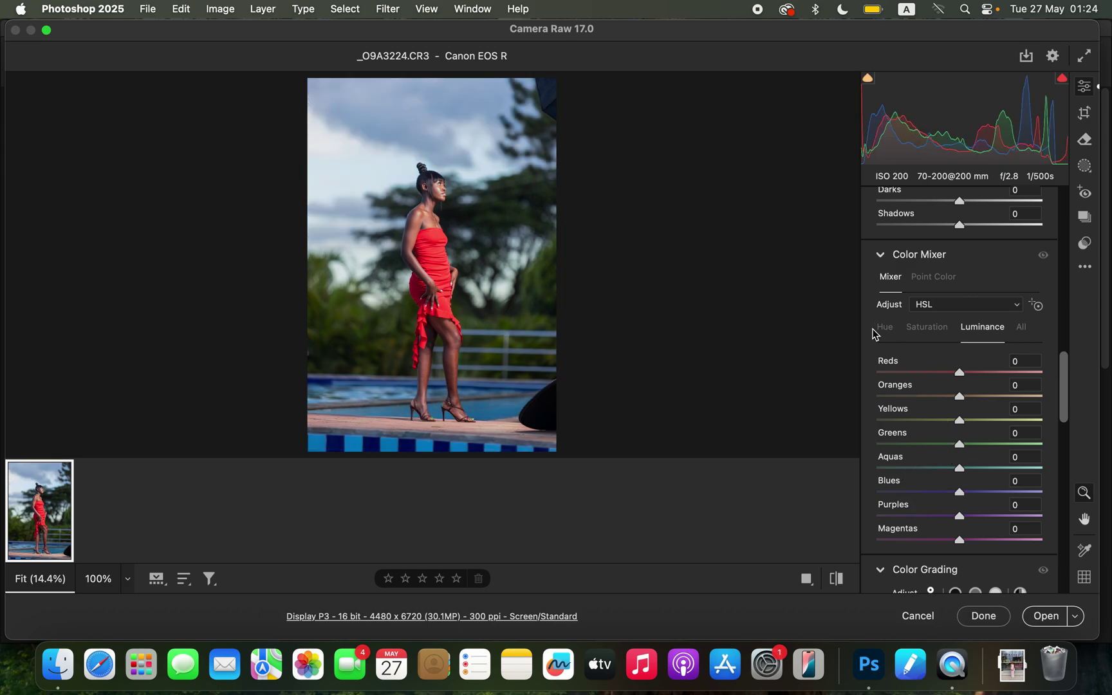
Step: Set the Color Mixer hue of Blues to -22 and Yellows to +96, and shift the Greens hue slightly toward yellow
left_click(891, 330)
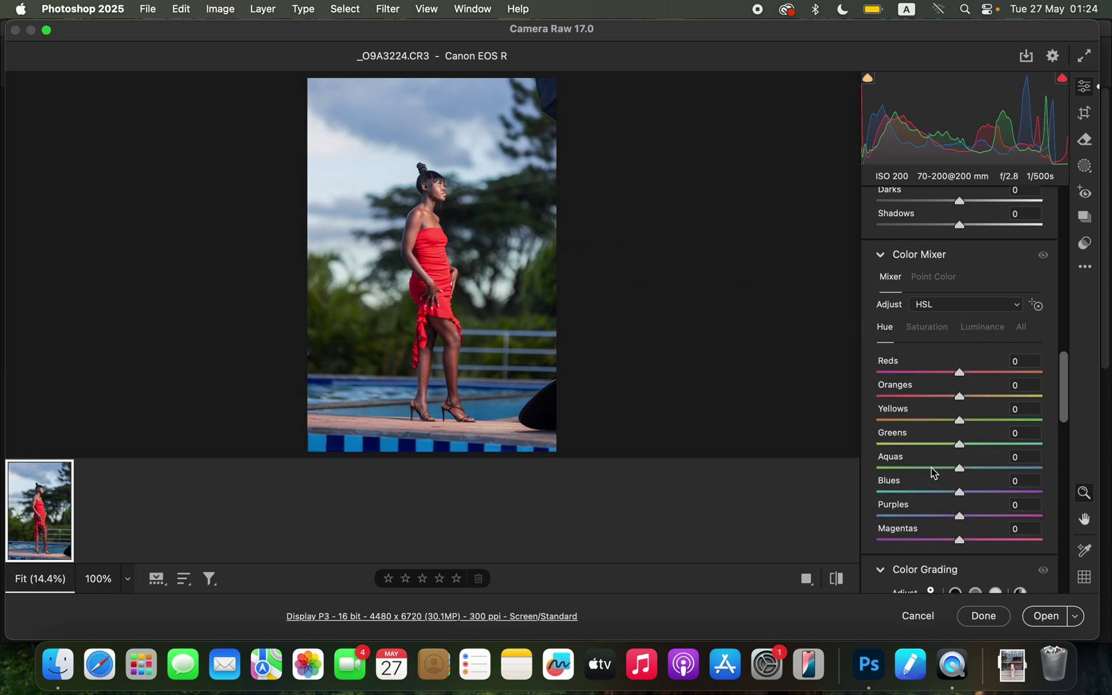
left_click_drag(959, 496, 940, 494)
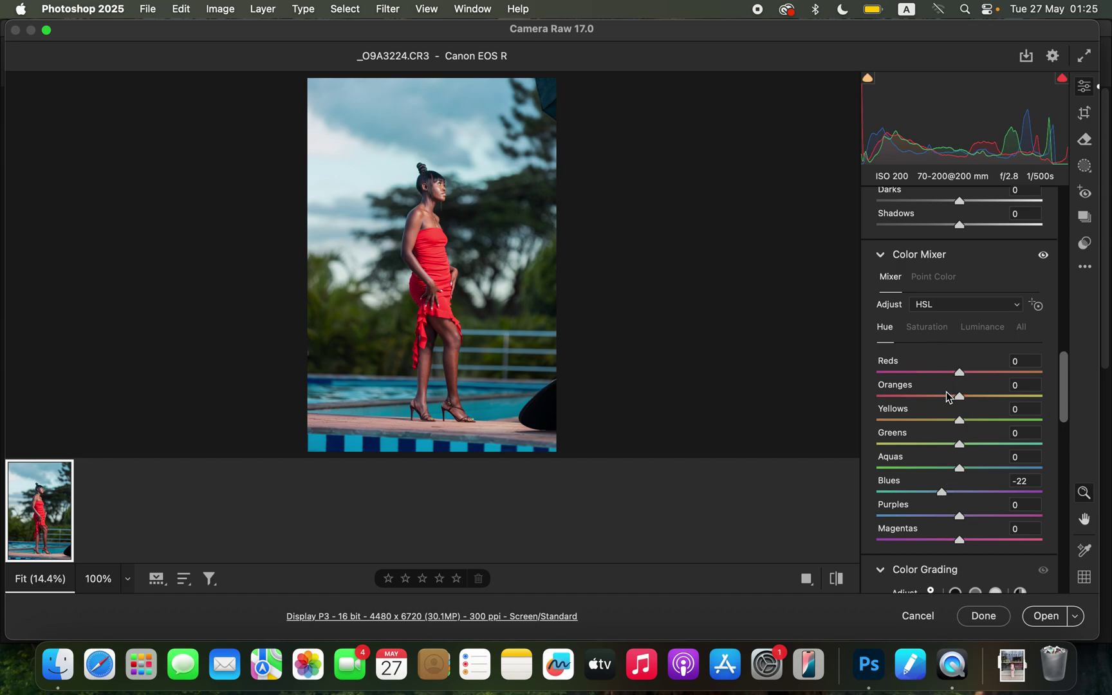
left_click_drag(961, 444, 863, 436)
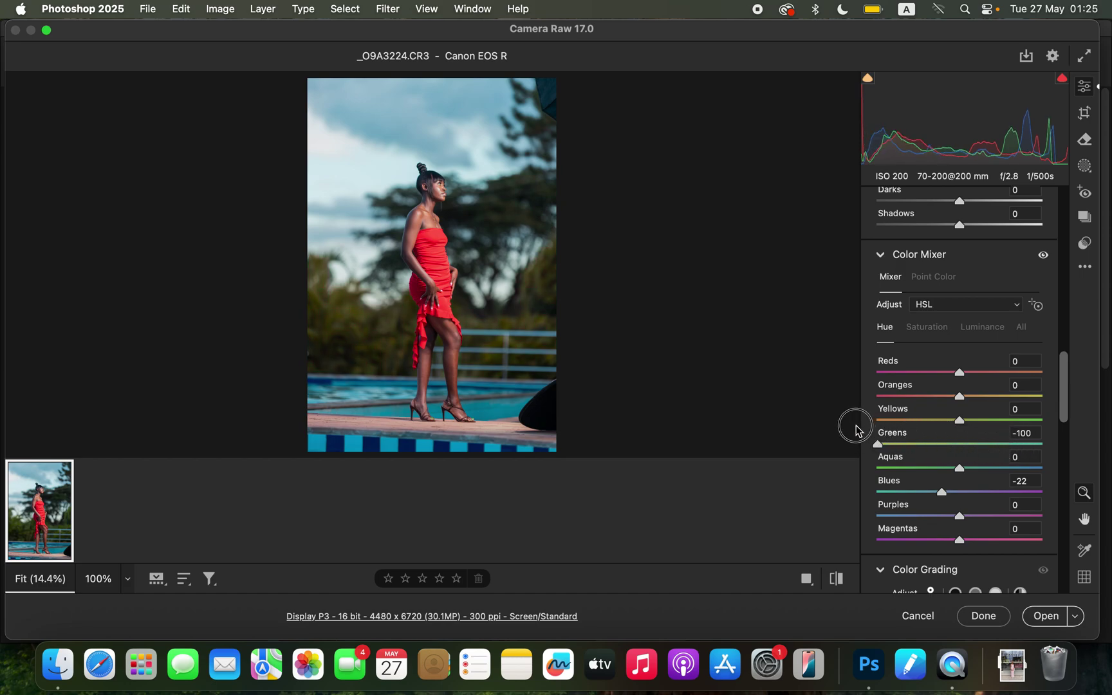
left_click_drag(877, 444, 1002, 442)
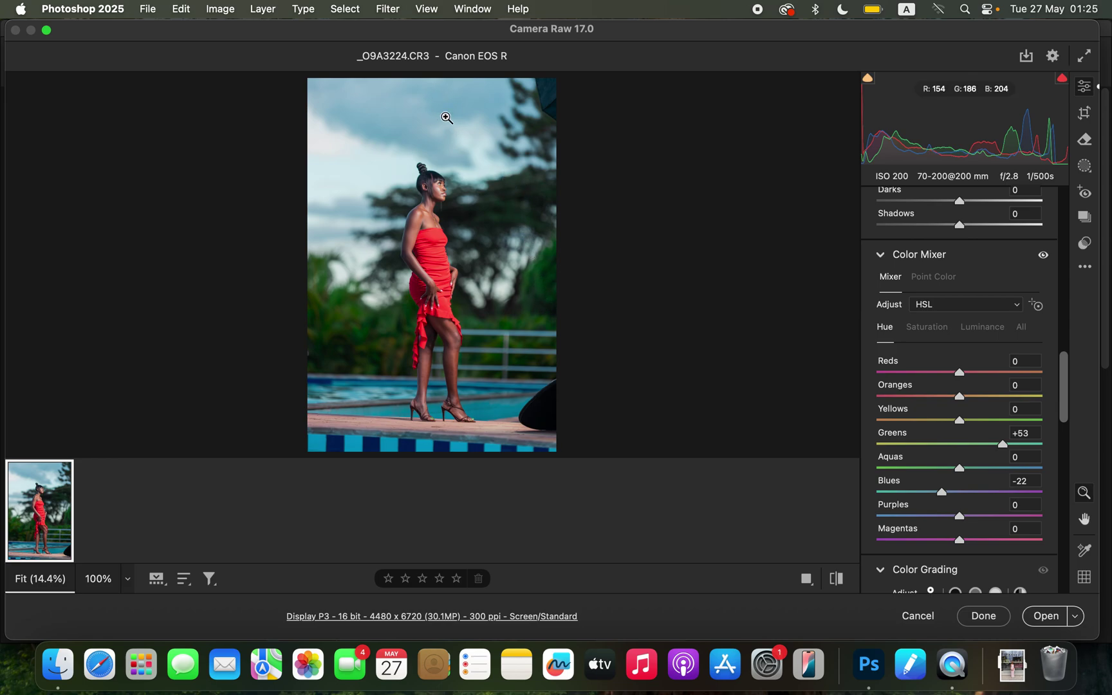
left_click_drag(1000, 447, 1035, 415)
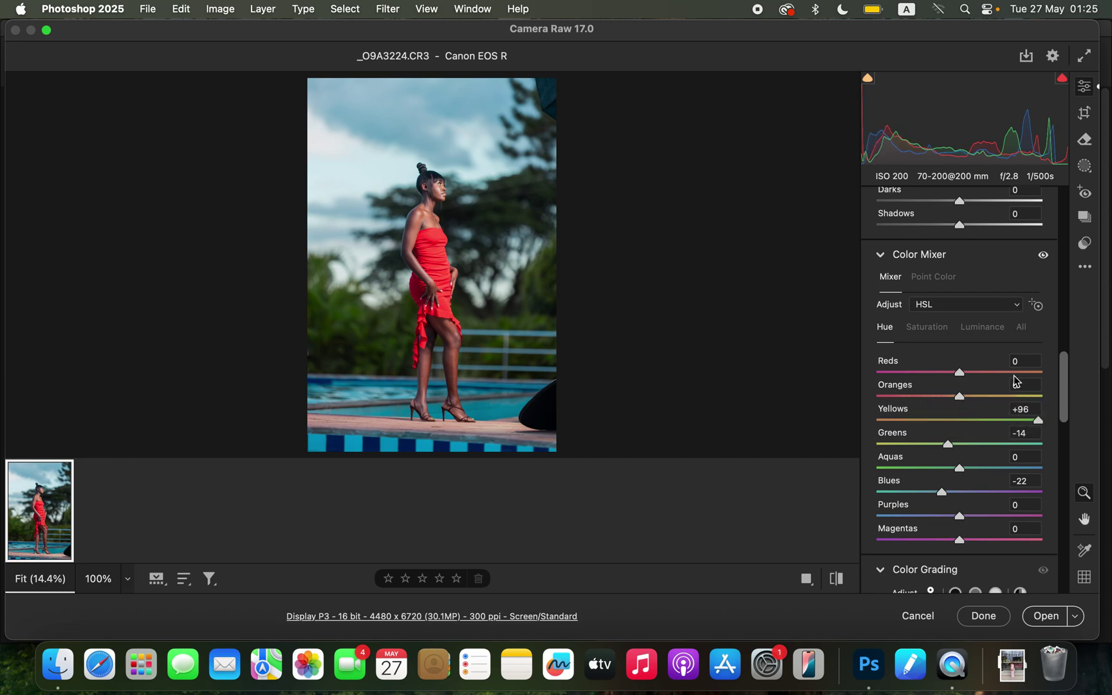
mouse_move(948, 444)
left_mouse_down()
mouse_move(909, 444)
mouse_move(953, 447)
mouse_move(940, 447)
left_mouse_up()
left_click(836, 579)
Step: Set the Blues luminance to -10 in the Color Mixer and the calibration's Blue Primary saturation to +54
left_click(988, 328)
mouse_move(955, 499)
left_mouse_down()
mouse_move(933, 495)
mouse_move(951, 499)
left_mouse_up()
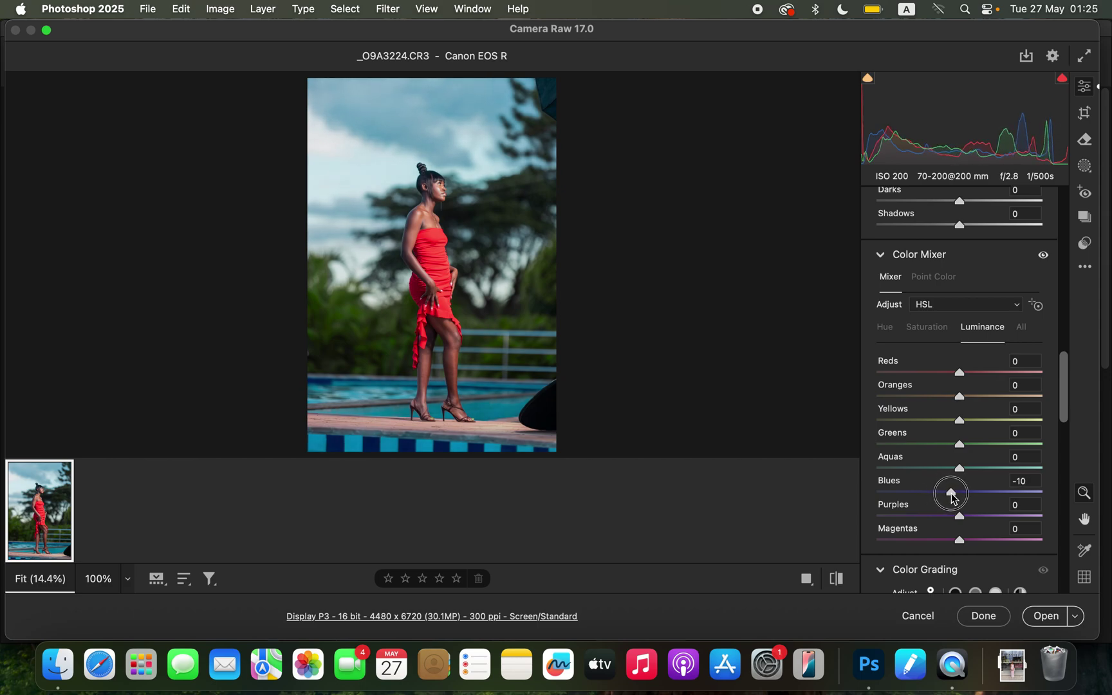
left_click_drag(1066, 417, 1065, 547)
left_click(1065, 575)
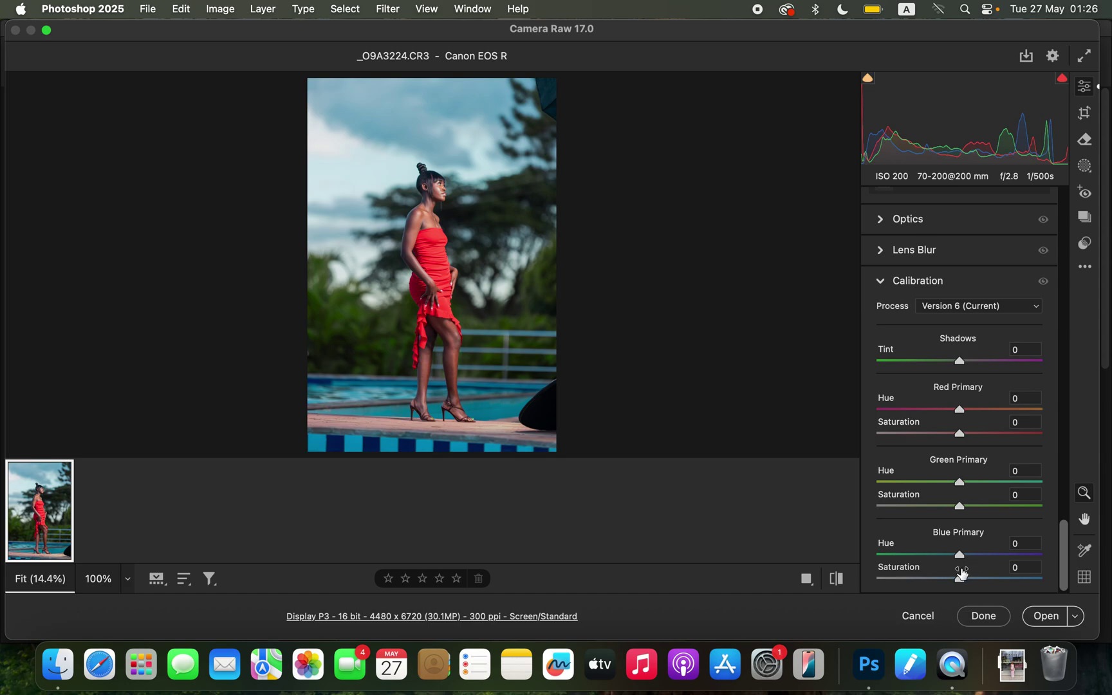
left_click_drag(966, 577, 1005, 577)
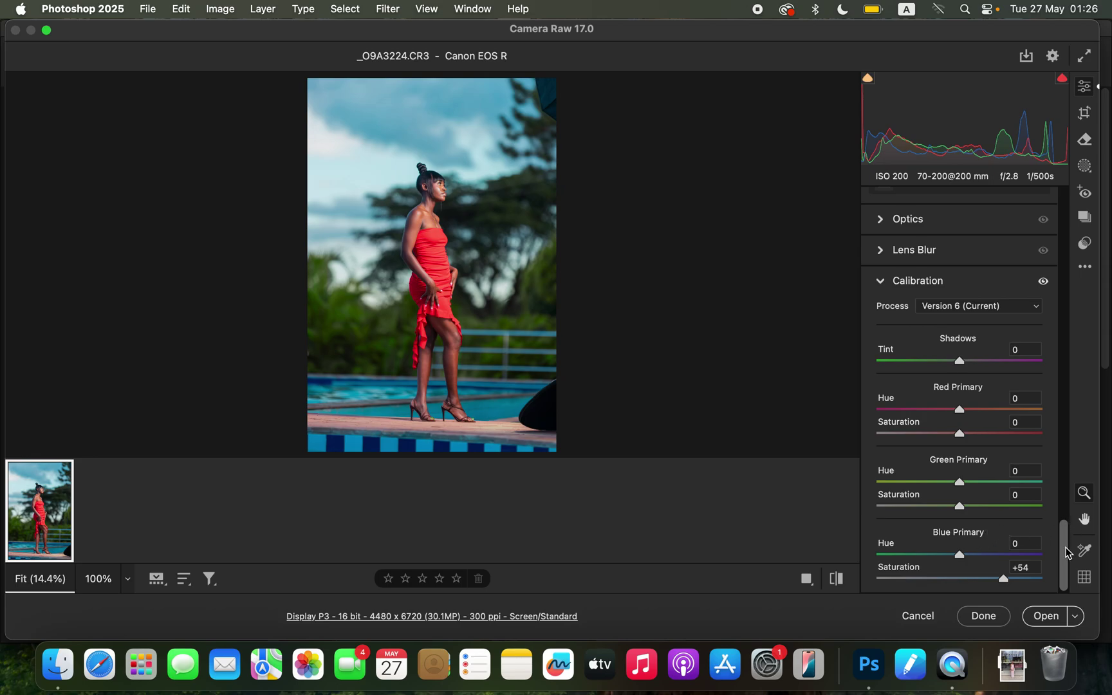
Step: Fine-tune the overall Saturation in the Color settings and compare the edit with the original photo
left_click_drag(1066, 552, 1087, 257)
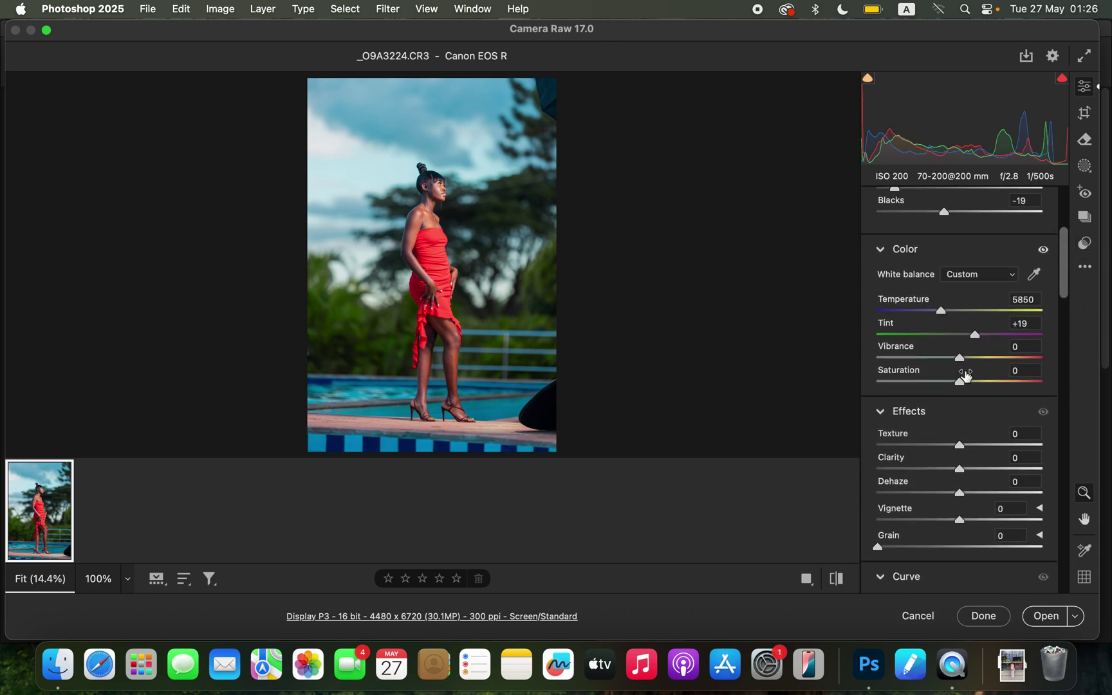
left_click_drag(960, 381, 958, 389)
left_click(840, 583)
left_click(840, 583)
Step: Set the Blues saturation in the Color Mixer to -5
left_click(1066, 295)
left_click_drag(1067, 294, 1063, 426)
left_click(940, 293)
left_click_drag(963, 452, 957, 457)
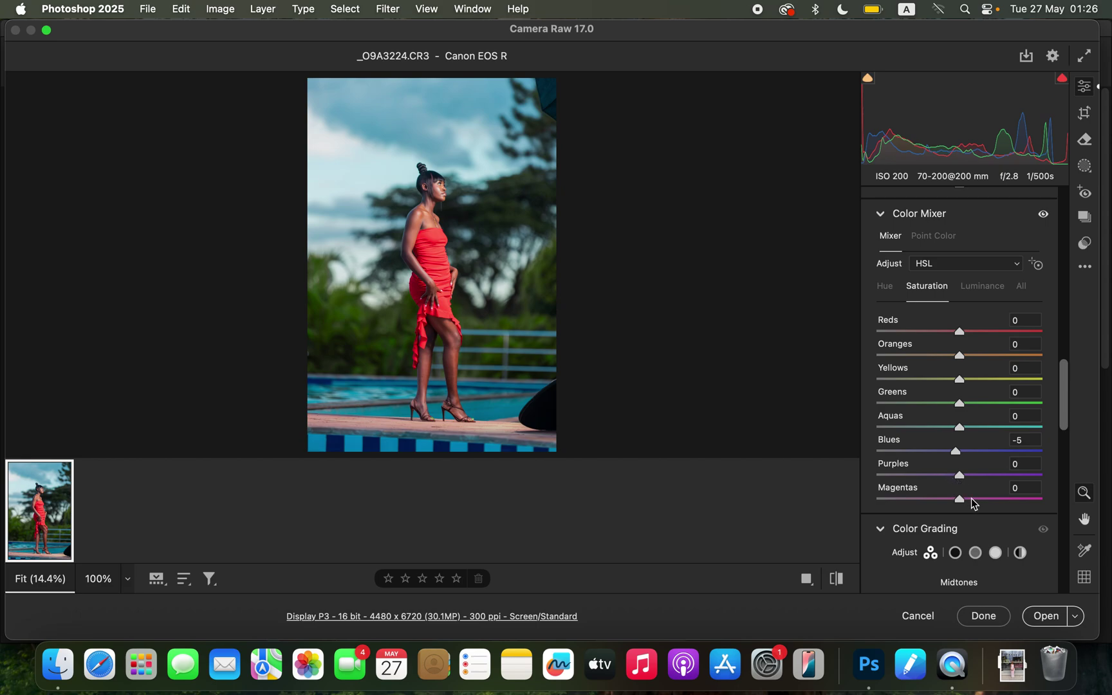
Step: Open the developed raw photo in Photoshop and duplicate the Background layer
left_click(1045, 616)
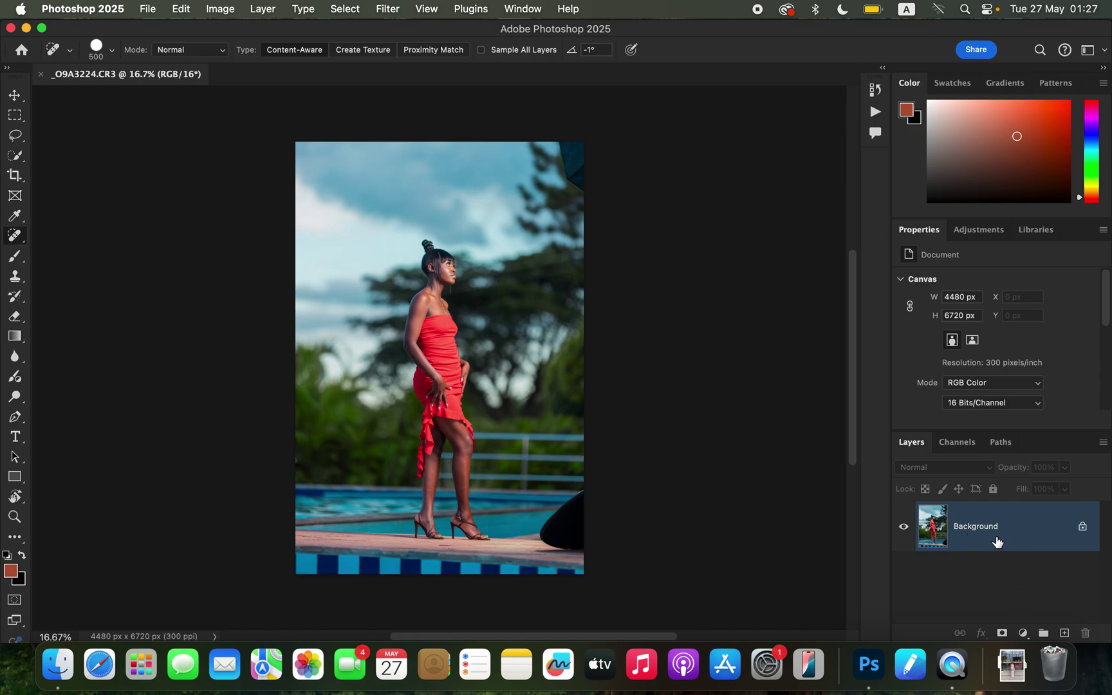
key("super+j")
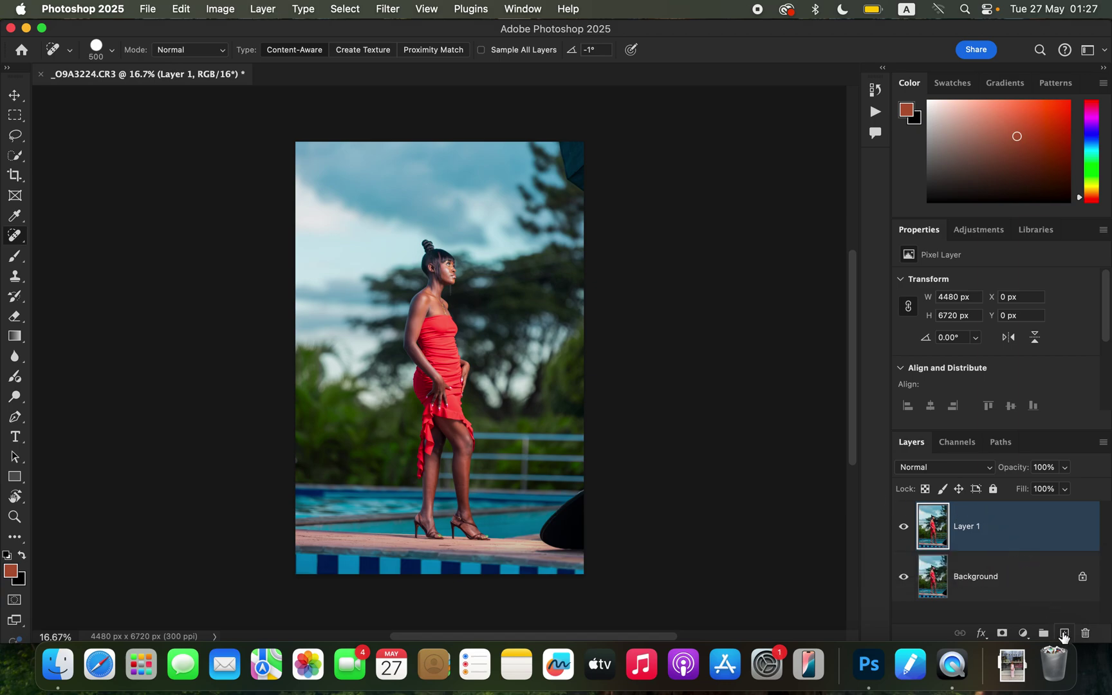
Step: Add an empty layer above the duplicated photo and set its blend mode to Color
left_click(1063, 635)
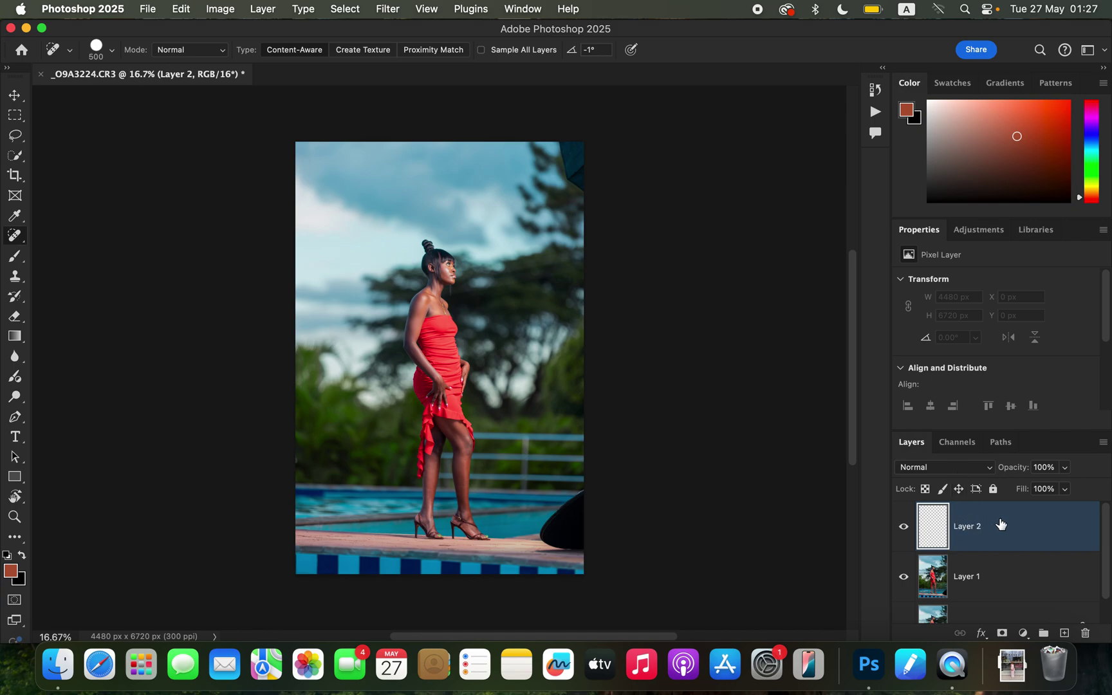
left_click(956, 473)
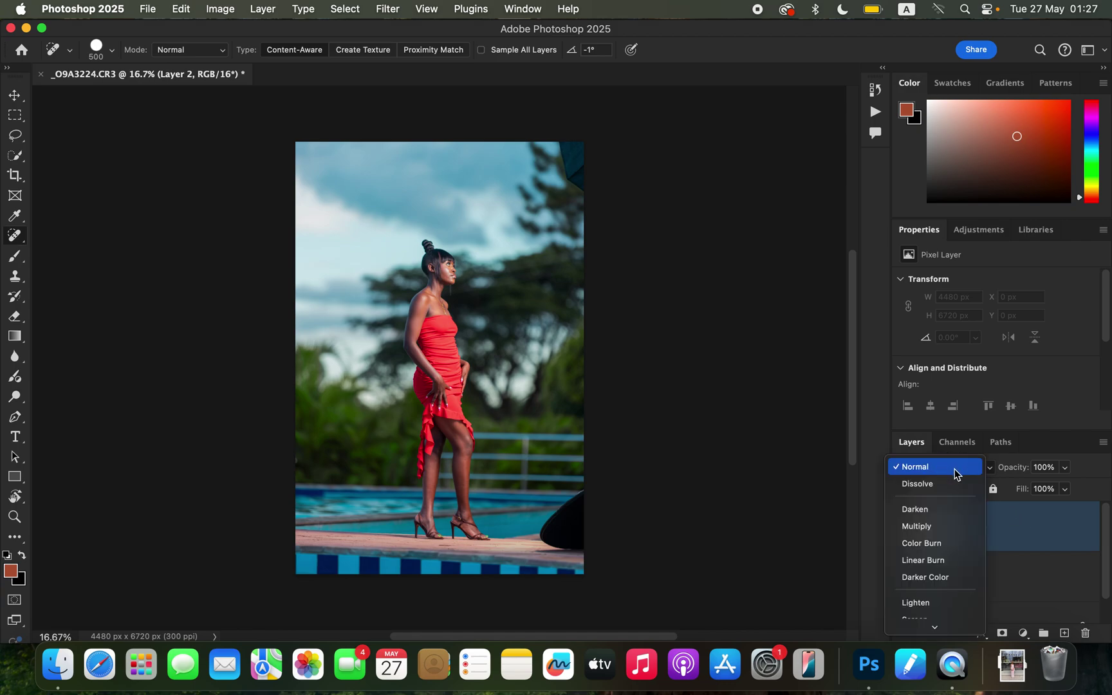
mouse_move(959, 625)
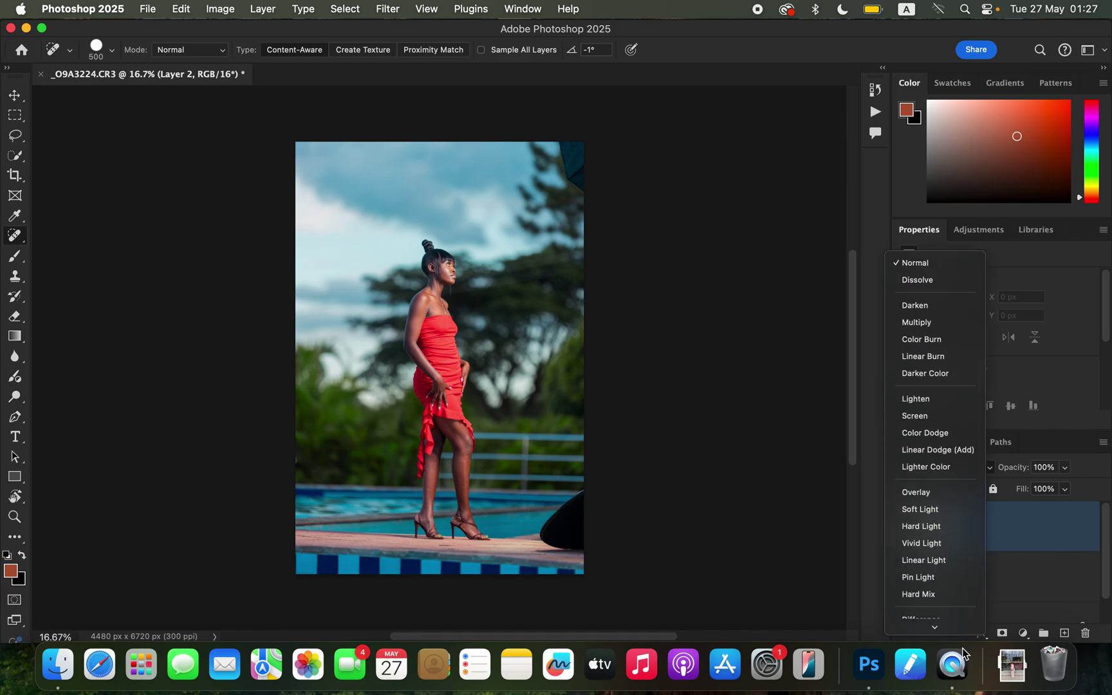
left_click(951, 606)
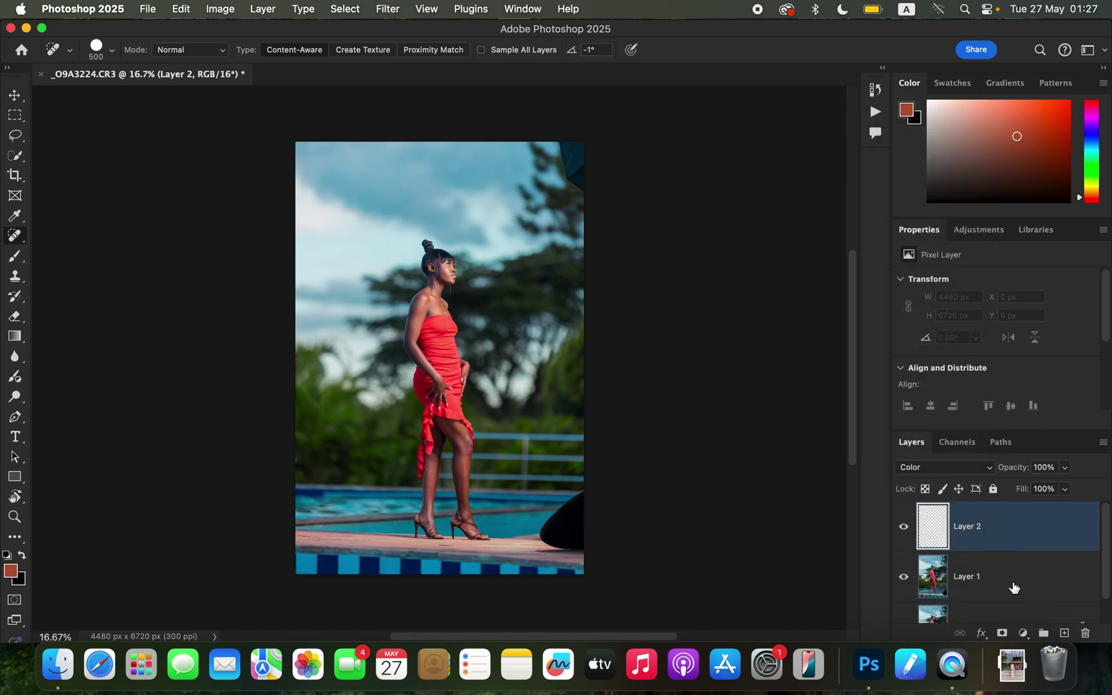
Step: Select the woman in the duplicated photo layer with the Subject selection command
left_click(1005, 584)
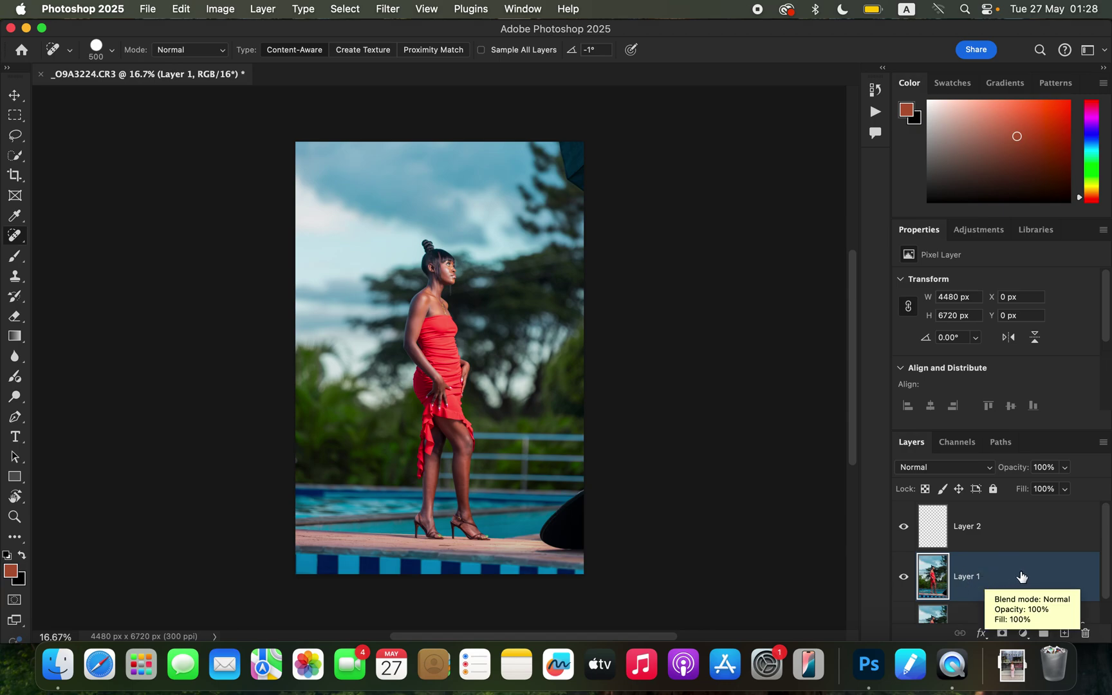
left_click(344, 9)
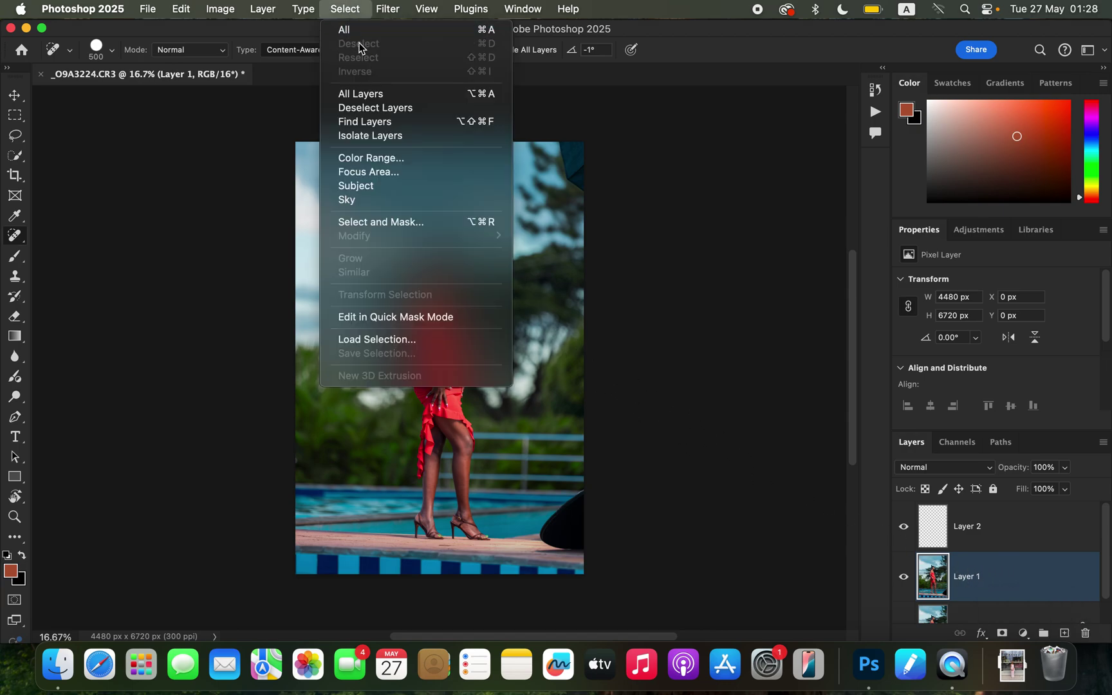
left_click(379, 187)
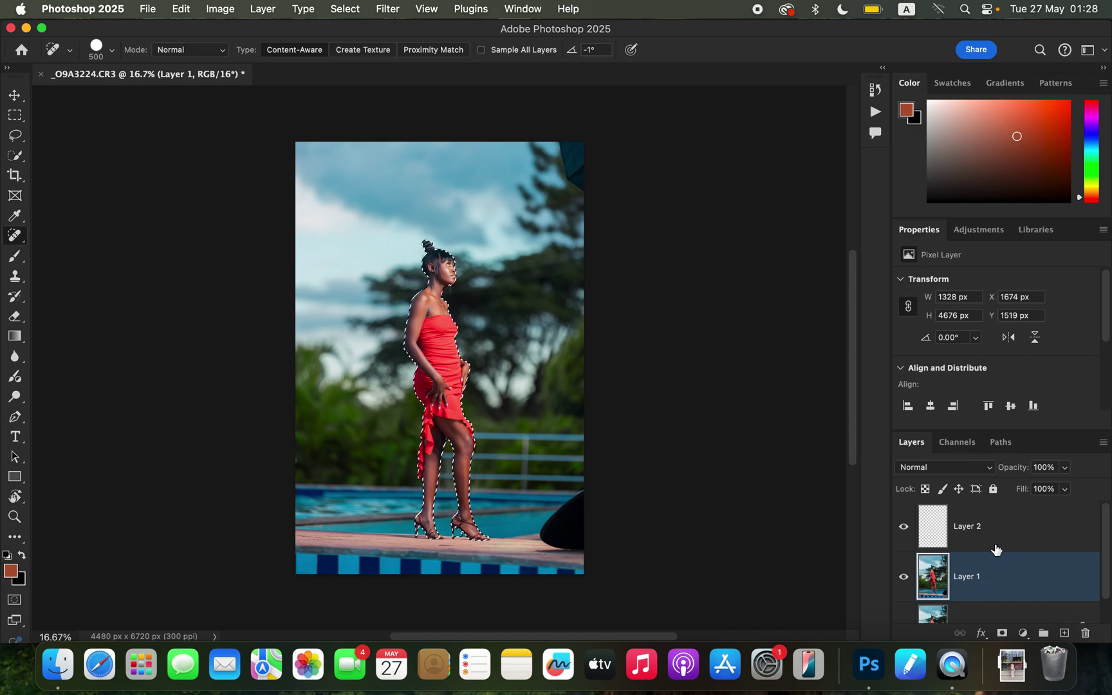
Step: Activate the empty Color-mode layer and choose the Brush tool with its Soft Round tip
left_click(1002, 532)
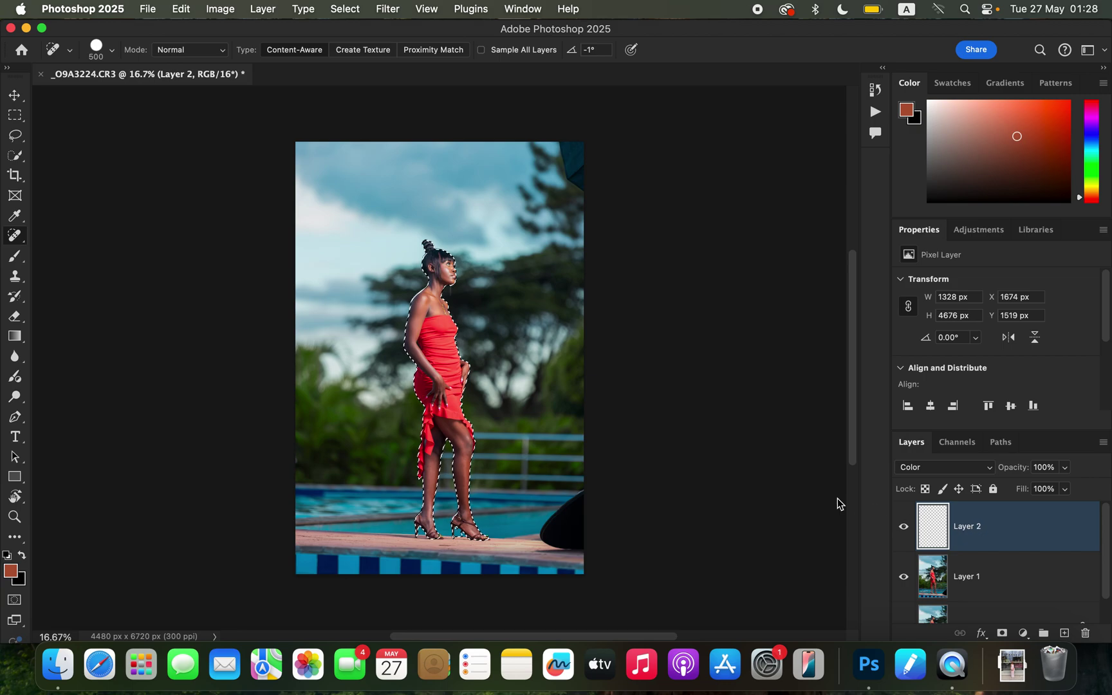
left_click_drag(15, 256, 68, 254)
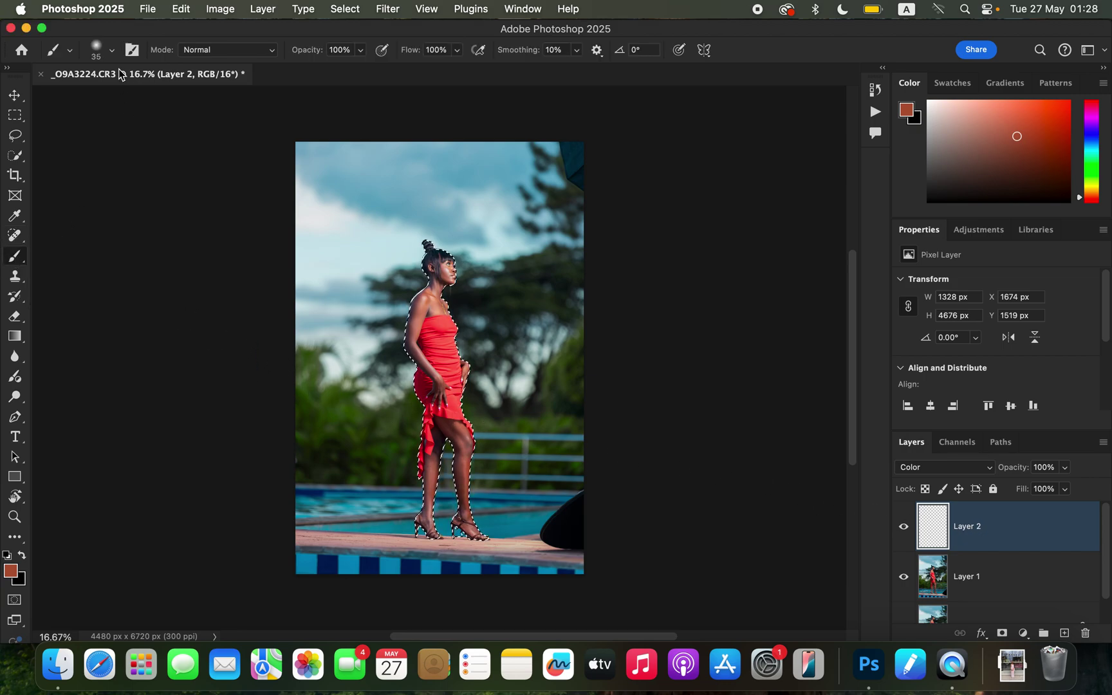
left_click(110, 50)
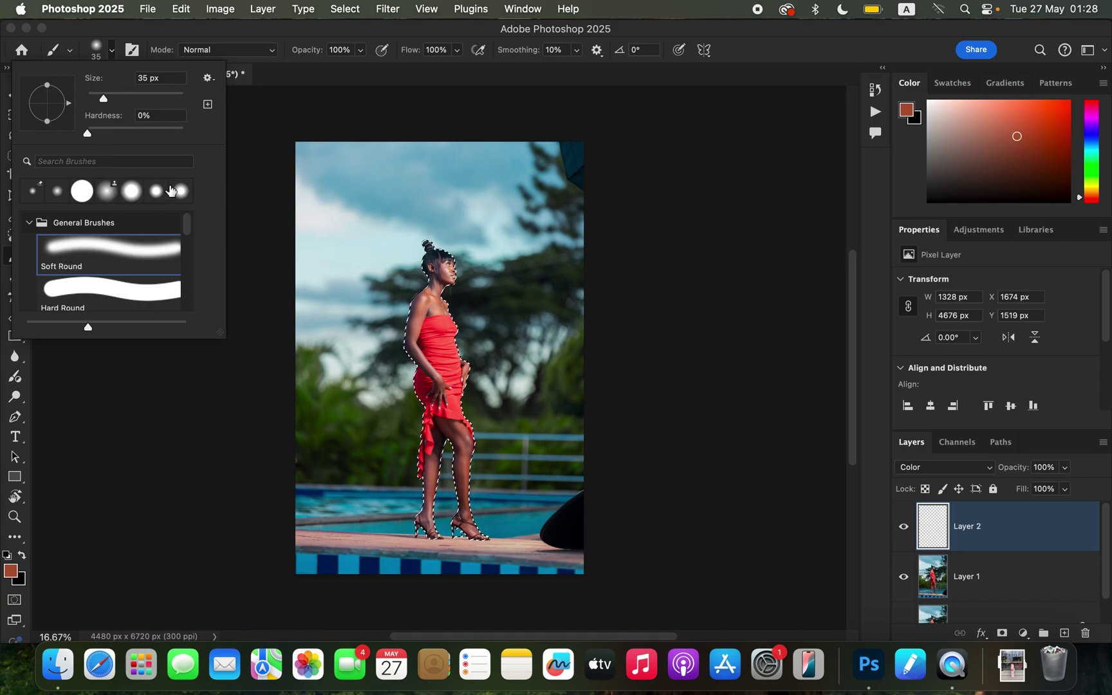
left_click(235, 49)
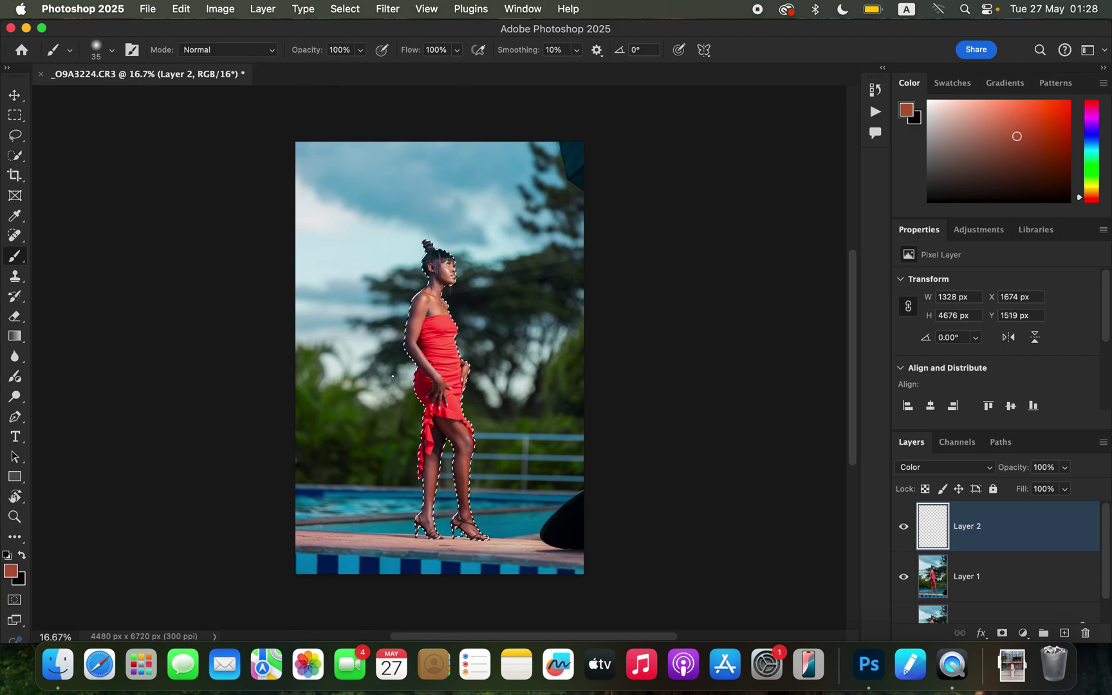
Step: Sample a warm orange-brown skin tone from the woman's shoulder as the brush color
key("super+equal")
key("super+equal")
key("super+equal")
key("super+equal")
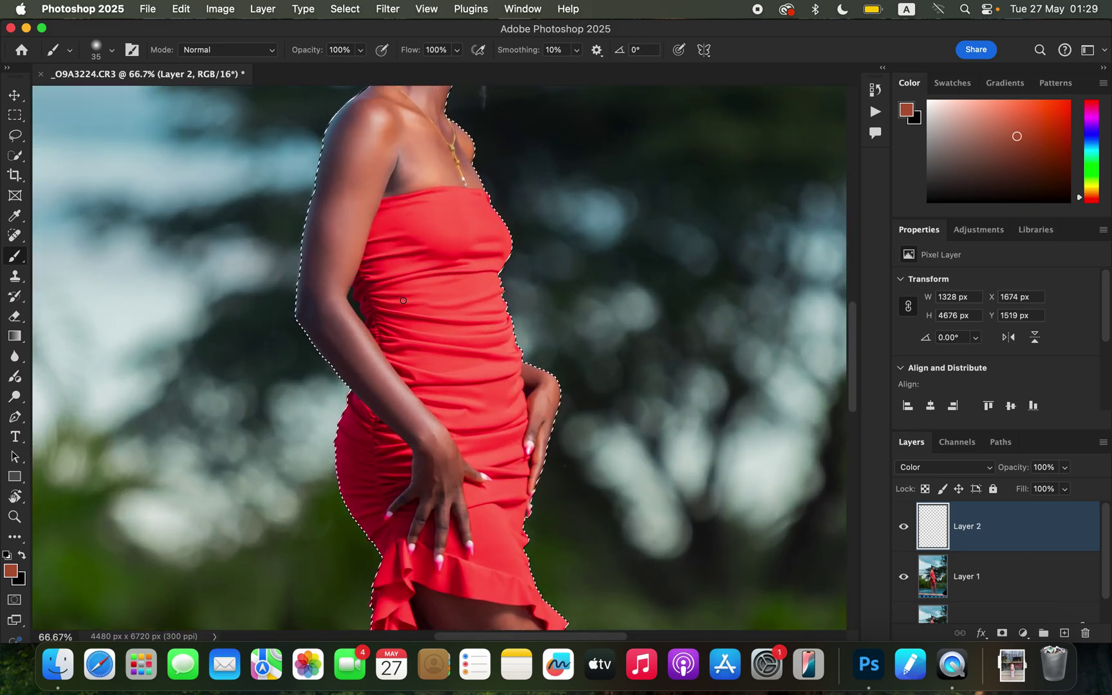
left_click_drag(447, 256, 472, 385)
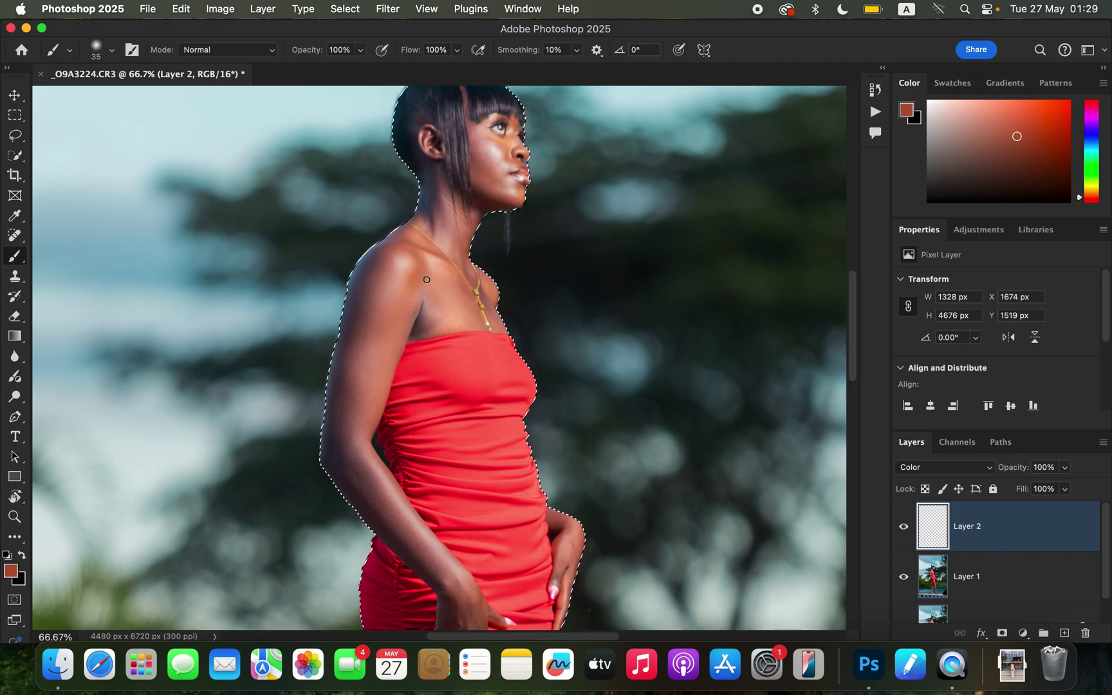
left_click(423, 275, "alt")
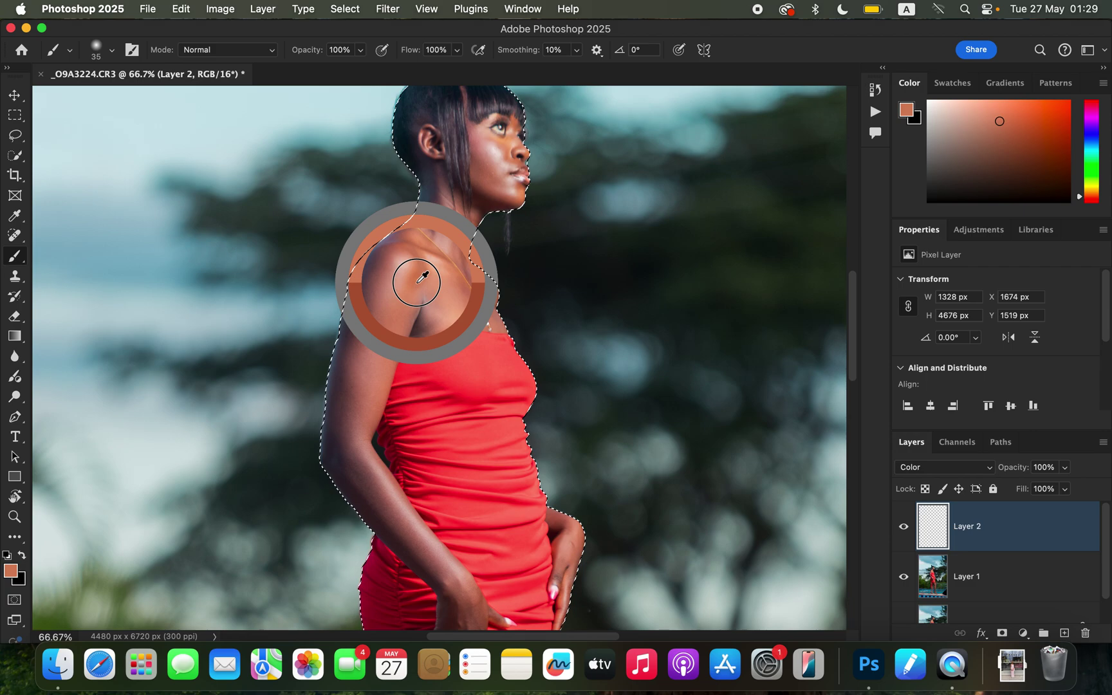
left_click_drag(423, 276, 444, 239)
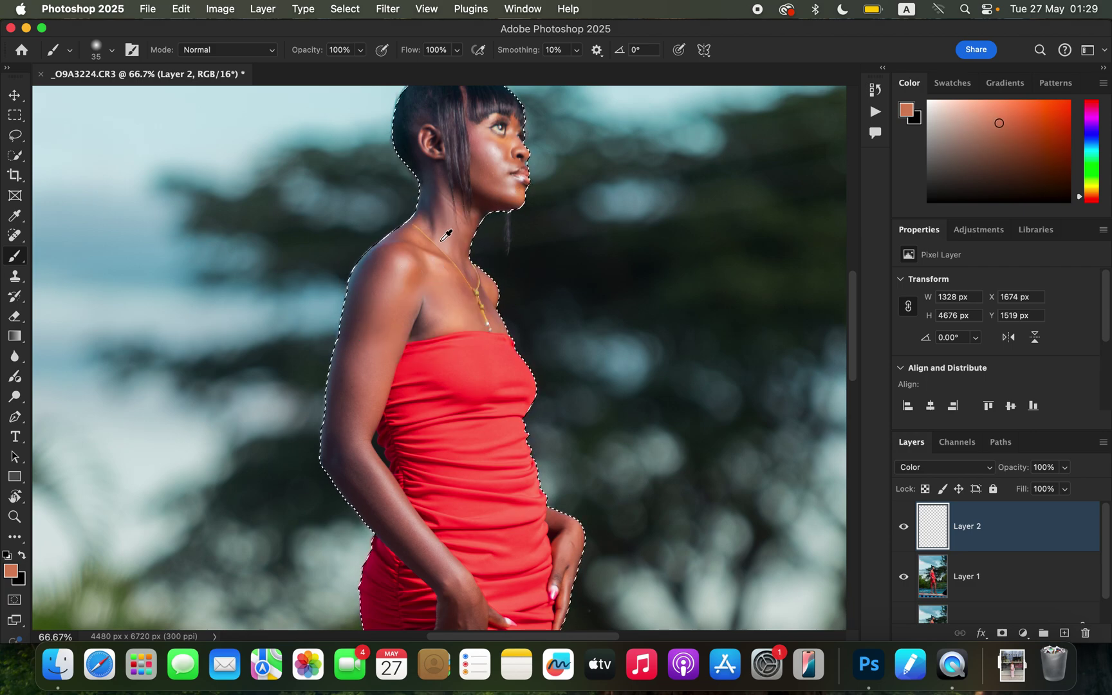
left_click(422, 279, "alt")
left_click_drag(425, 276, 432, 251)
left_click(415, 231, "alt")
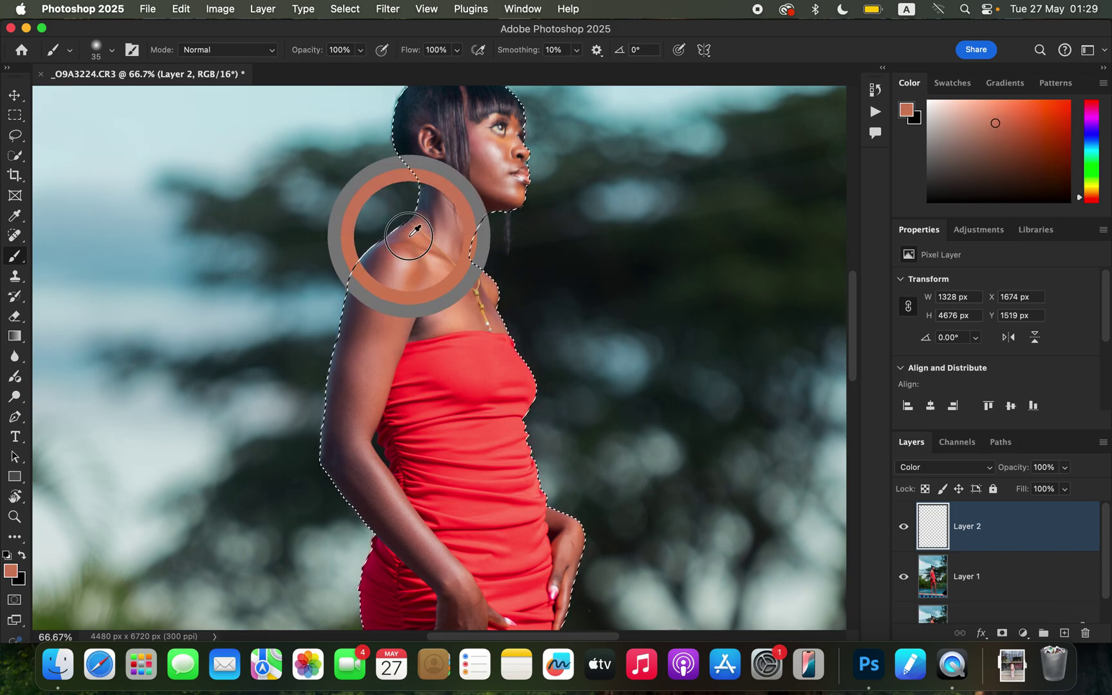
left_click_drag(416, 228, 415, 231)
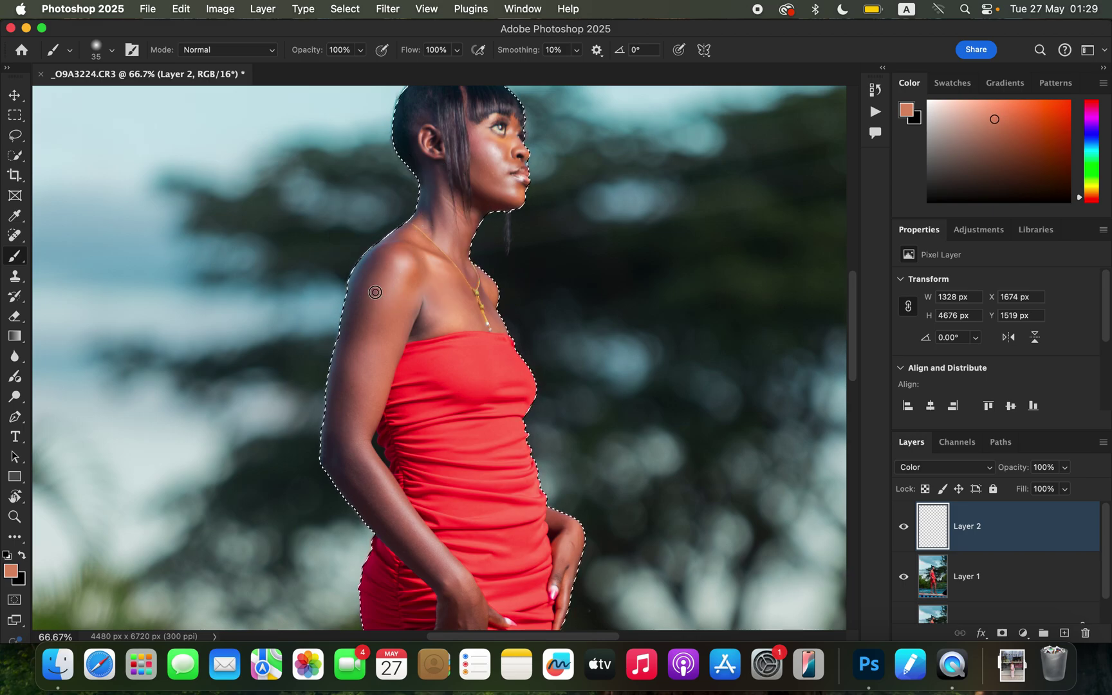
Step: Enlarge the brush to 125 px and paint the sampled tone over the neck, shoulder, chest and near arm down to the forearm
key("bracketright")
key("bracketright")
key("bracketright")
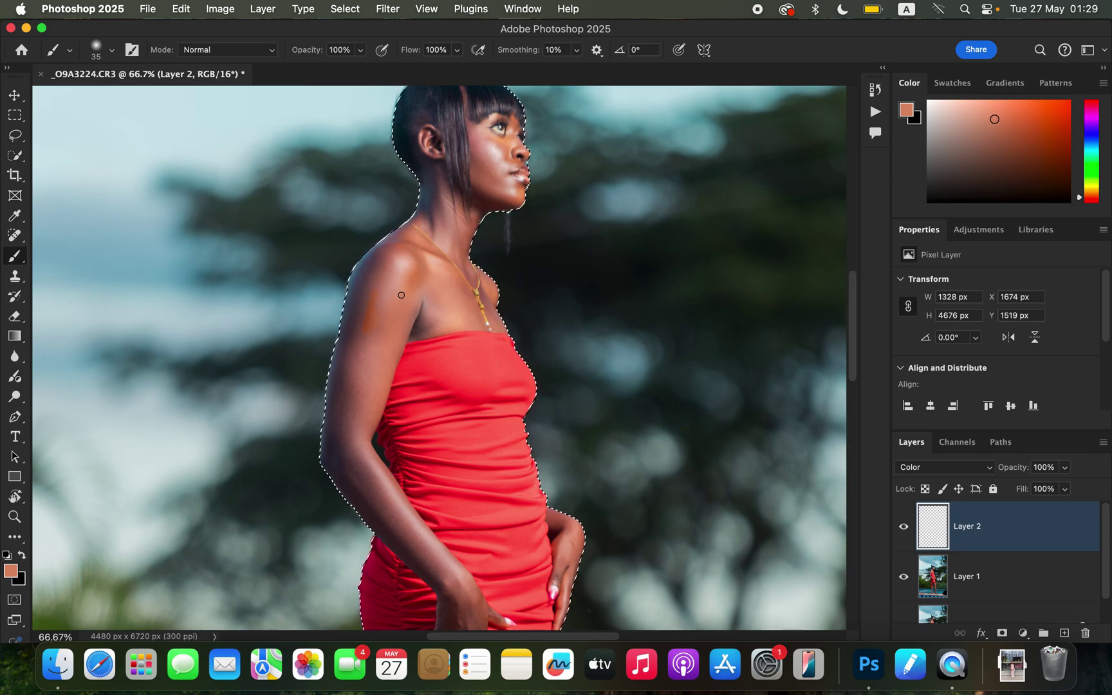
key("bracketright")
key("bracketright")
key("bracketright")
key("bracketright")
key("bracketright")
left_click_drag(379, 271, 363, 291)
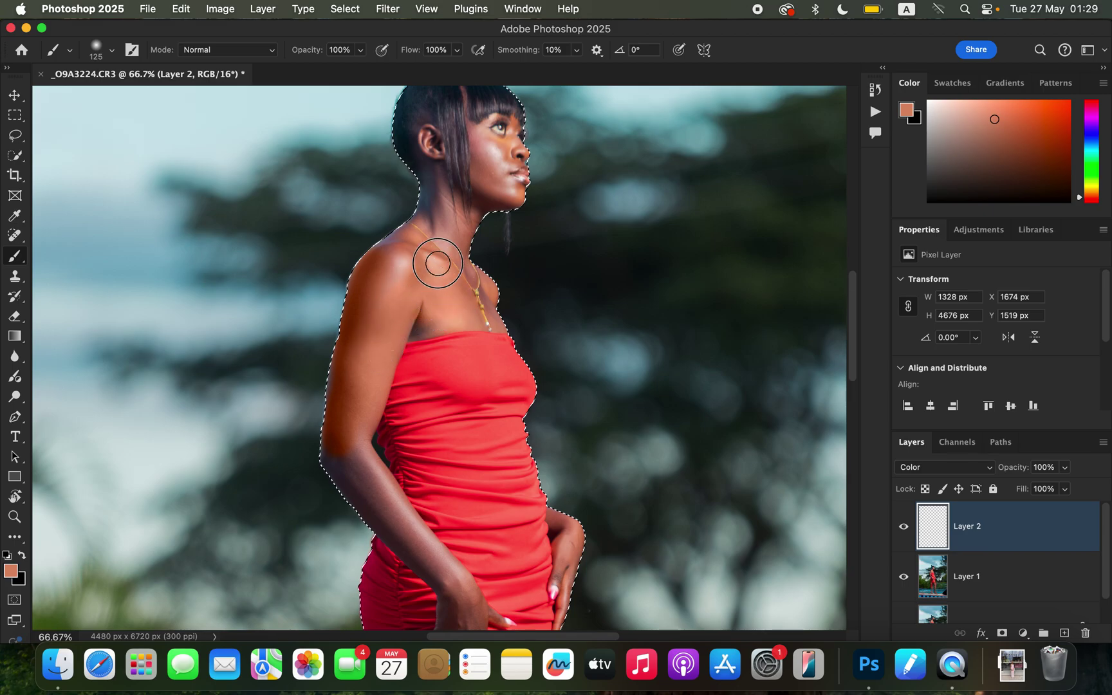
left_click_drag(436, 208, 437, 200)
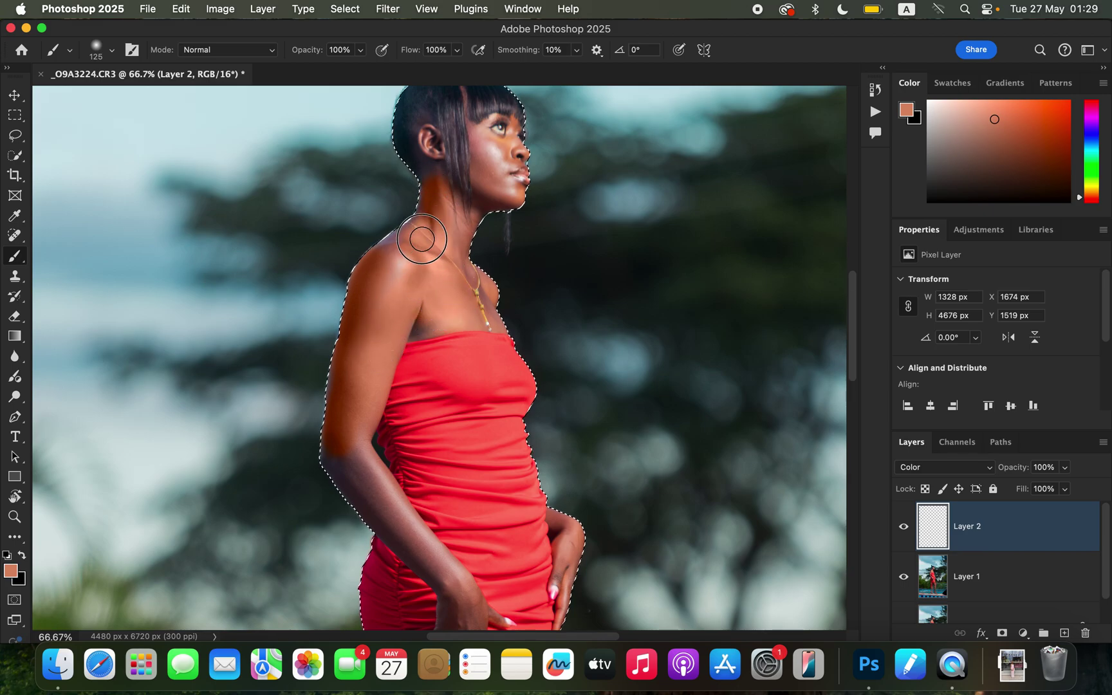
mouse_move(453, 310)
left_mouse_down()
mouse_move(413, 321)
mouse_move(488, 313)
mouse_move(476, 286)
mouse_move(492, 305)
mouse_move(443, 205)
mouse_move(460, 250)
mouse_move(445, 215)
mouse_move(382, 249)
mouse_move(352, 357)
left_mouse_up()
mouse_move(337, 437)
left_mouse_down()
mouse_move(368, 496)
mouse_move(360, 461)
mouse_move(376, 486)
mouse_move(361, 460)
mouse_move(378, 495)
left_mouse_up()
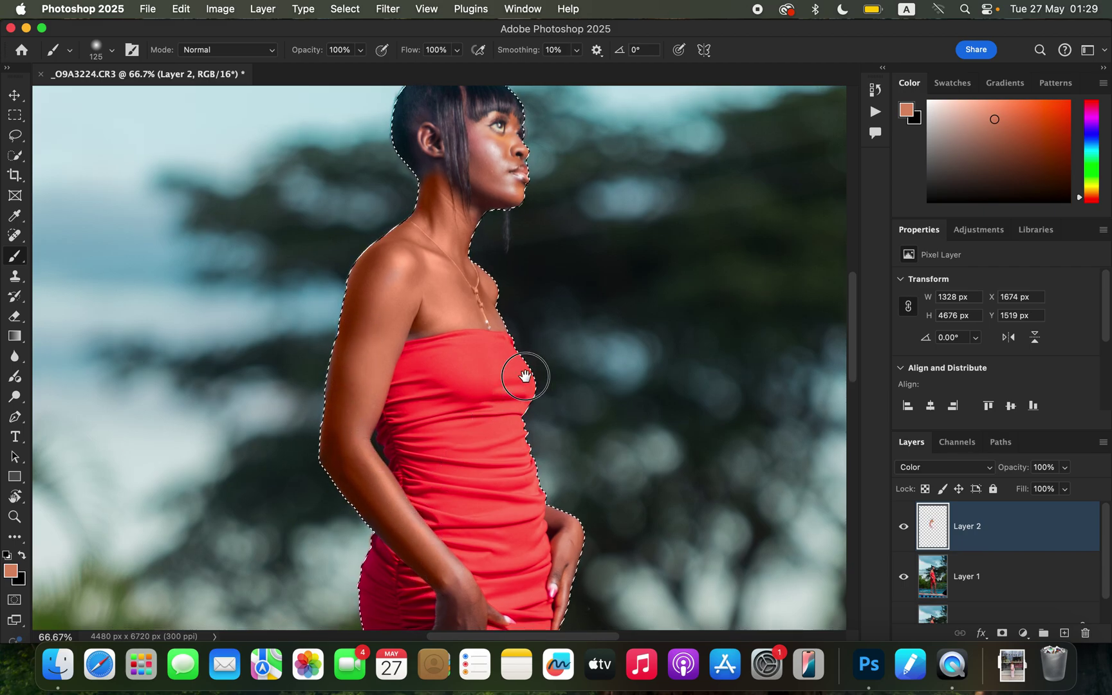
Step: Reduce the brush to 80 px and paint the skin tone over the near forearm, wrist and back of the hand
scroll(514, 347, "down", 5)
key("bracketleft")
key("bracketleft")
key("bracketleft")
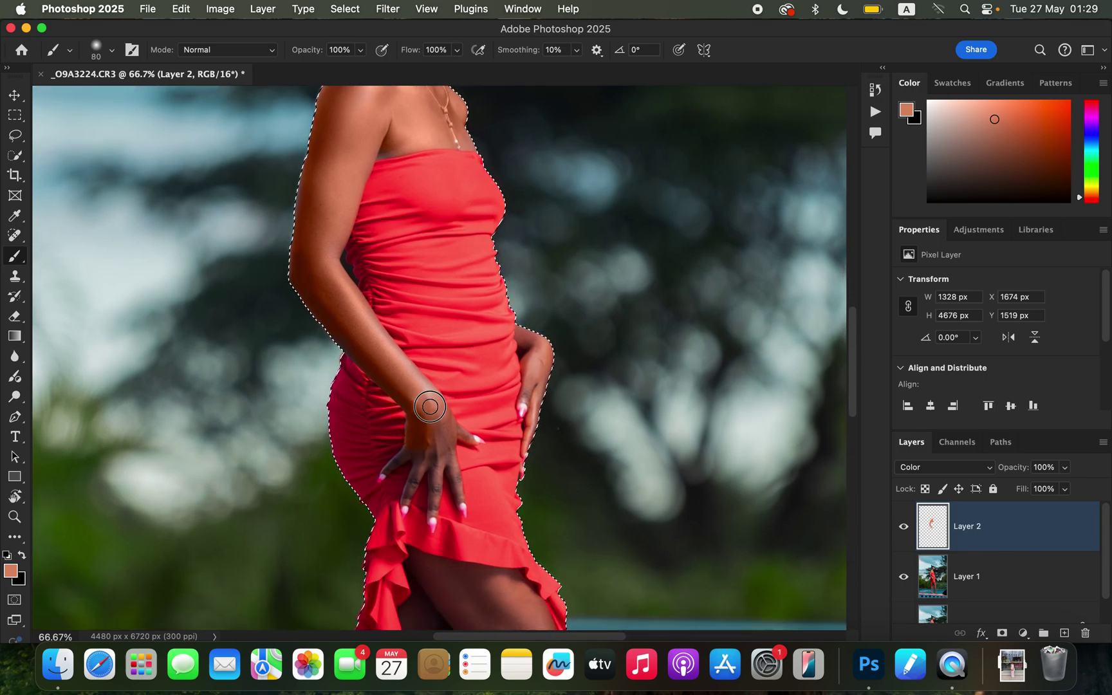
key("super+equal")
key("super+equal")
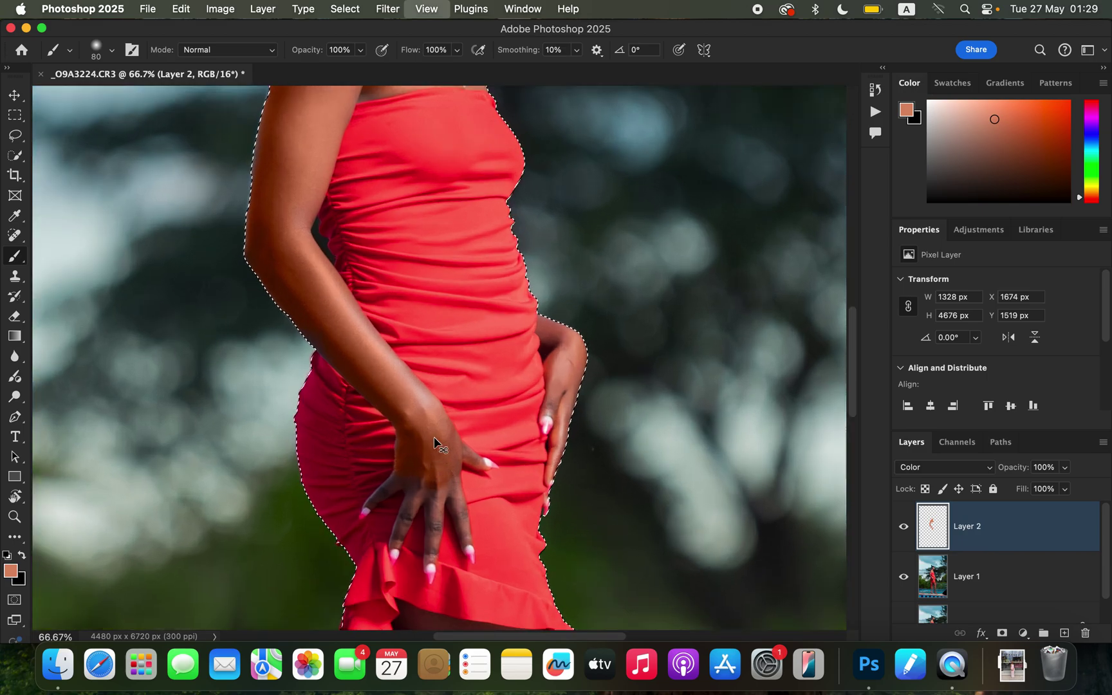
scroll(471, 361, "down", 5)
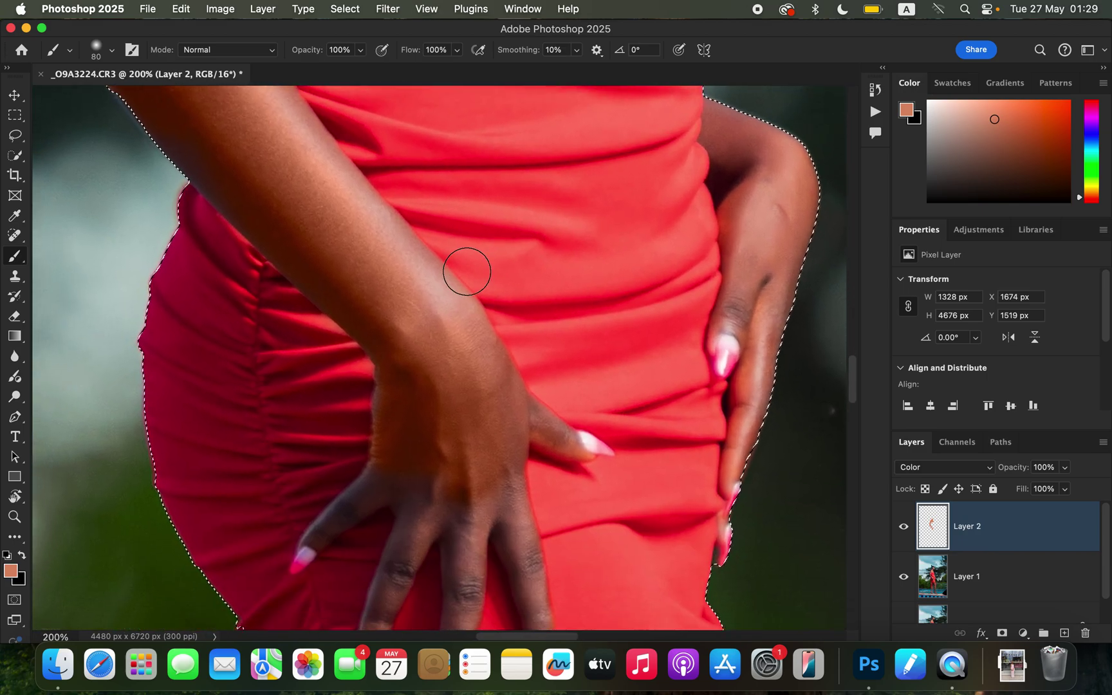
mouse_move(182, 127)
left_mouse_down()
mouse_move(240, 186)
mouse_move(443, 334)
left_mouse_up()
Step: Reduce the brush to 40 px and paint the near hand's fingers and the far forearm and hand, avoiding the nails
key("bracketleft")
key("bracketleft")
key("bracketleft")
key("bracketleft")
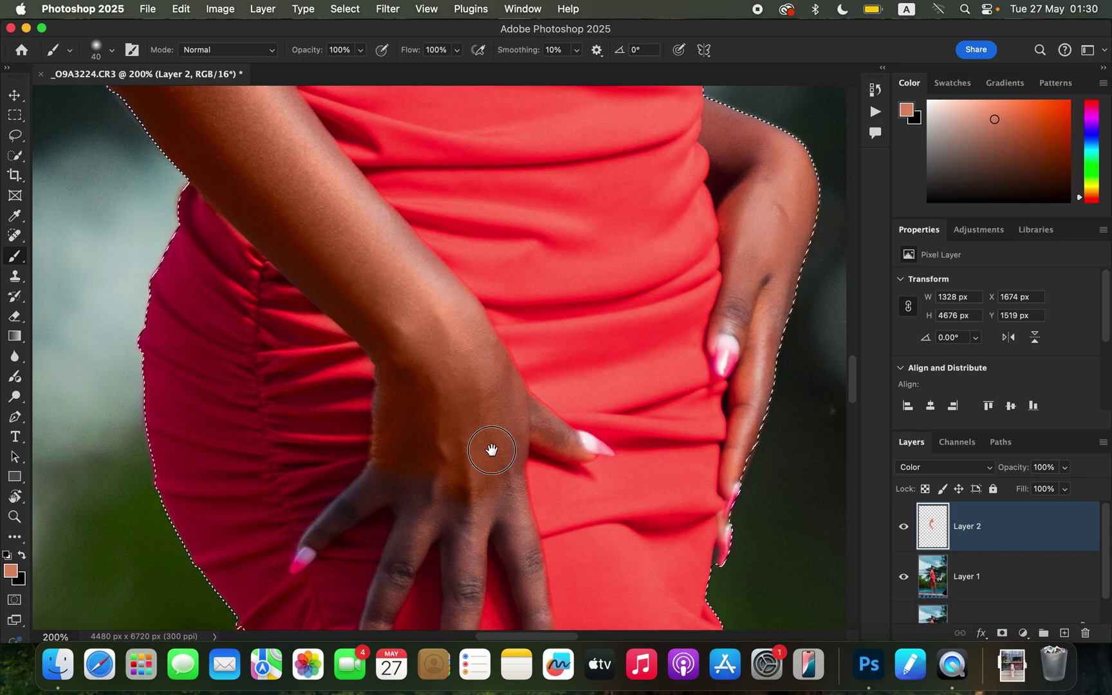
scroll(492, 452, "down", 3)
mouse_move(373, 351)
left_mouse_down()
mouse_move(386, 260)
mouse_move(379, 339)
mouse_move(318, 403)
mouse_move(413, 332)
mouse_move(412, 382)
mouse_move(377, 487)
mouse_move(418, 398)
mouse_move(395, 436)
mouse_move(387, 462)
mouse_move(447, 372)
mouse_move(466, 432)
mouse_move(451, 539)
mouse_move(470, 393)
mouse_move(482, 356)
mouse_move(503, 345)
mouse_move(538, 490)
mouse_move(524, 391)
mouse_move(534, 496)
mouse_move(514, 301)
mouse_move(548, 293)
mouse_move(496, 249)
left_mouse_up()
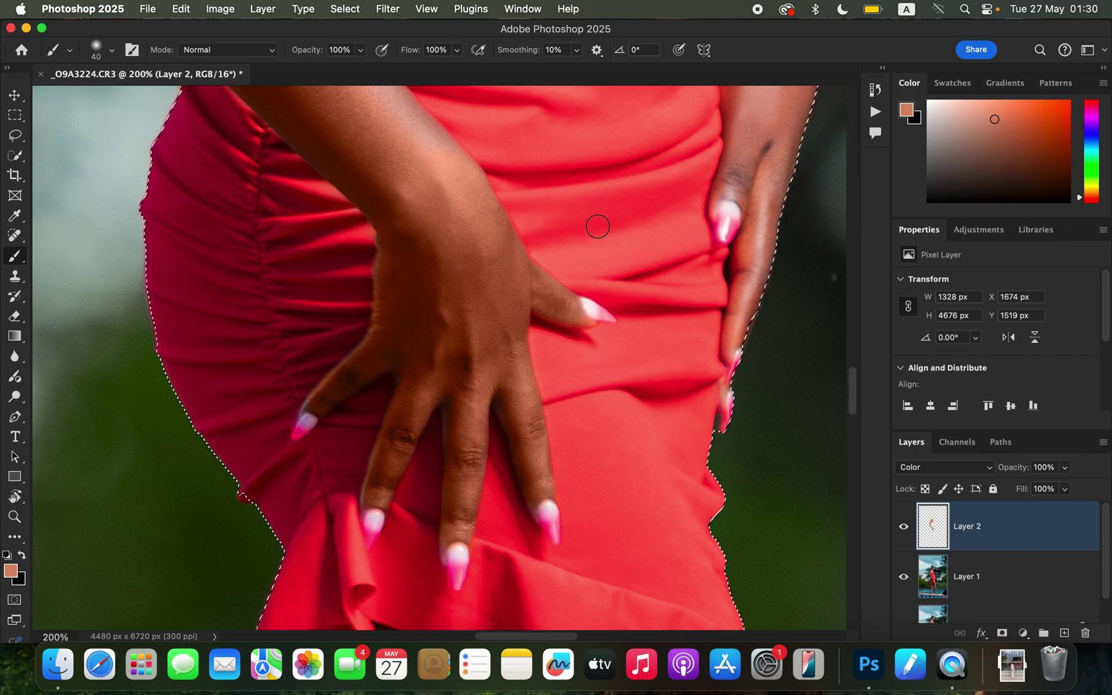
left_click_drag(544, 214, 608, 389)
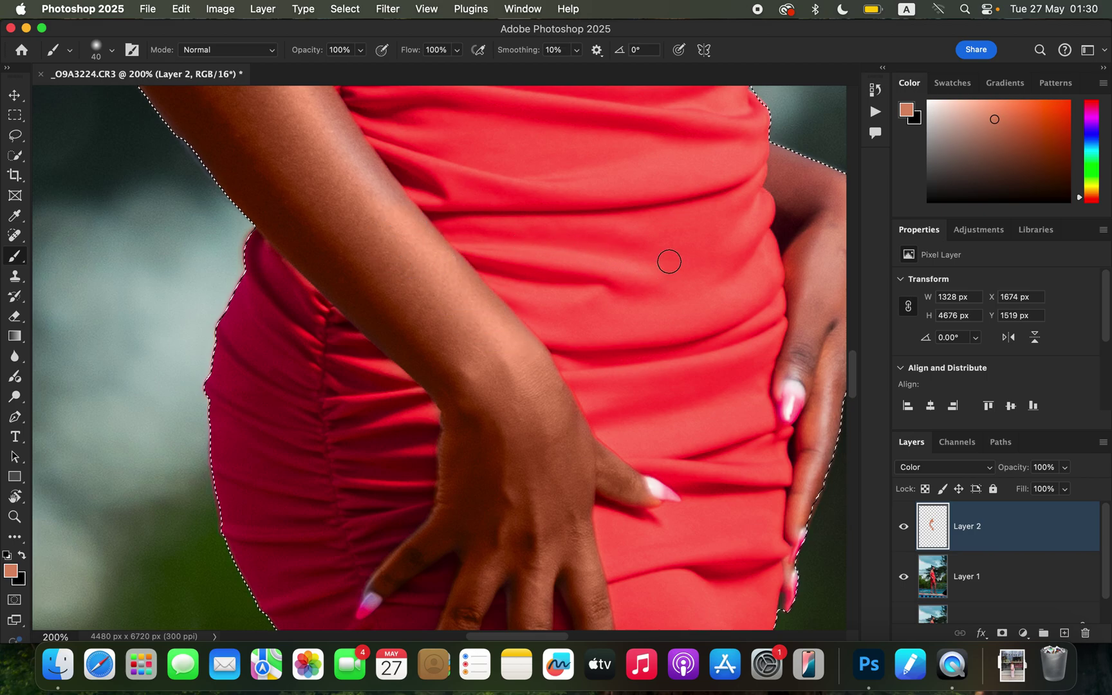
left_click_drag(685, 268, 502, 305)
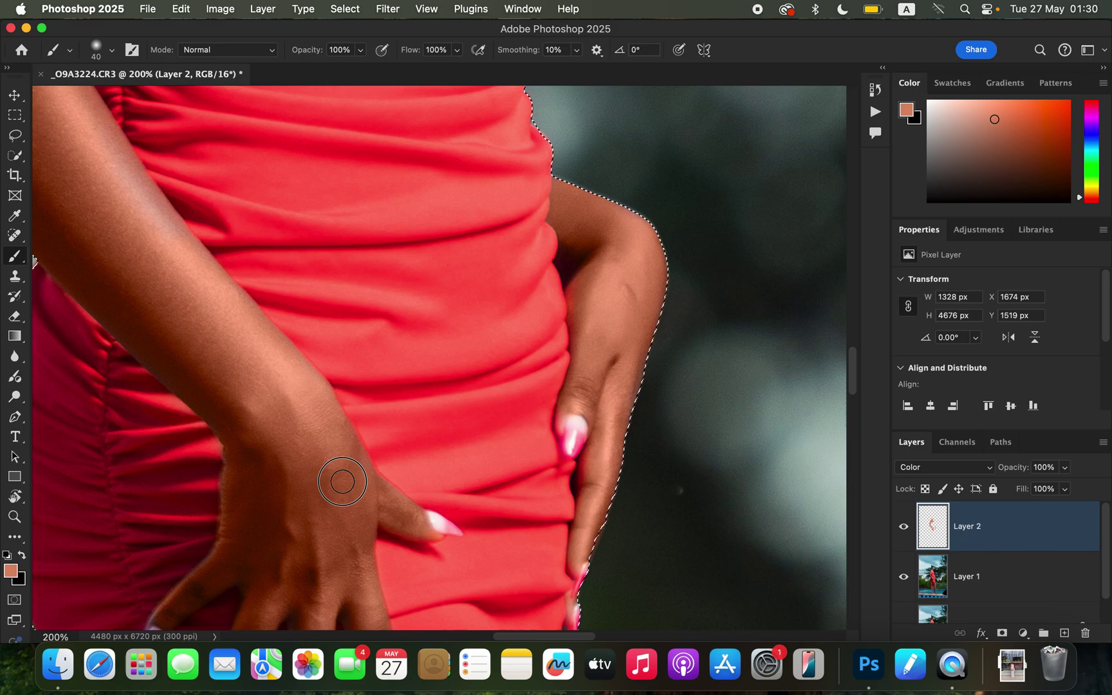
Step: Enlarge the brush to 175 px and paint the skin tone over the front thigh, knee and both lower legs
scroll(533, 330, "down", 10)
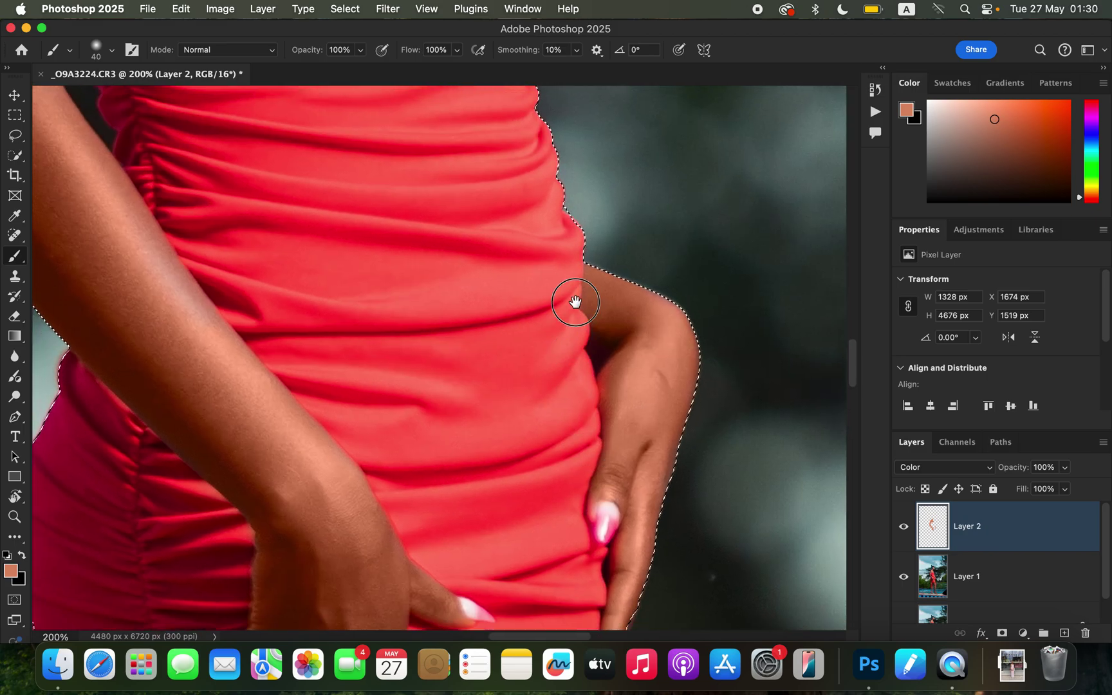
scroll(534, 290, "down", 6)
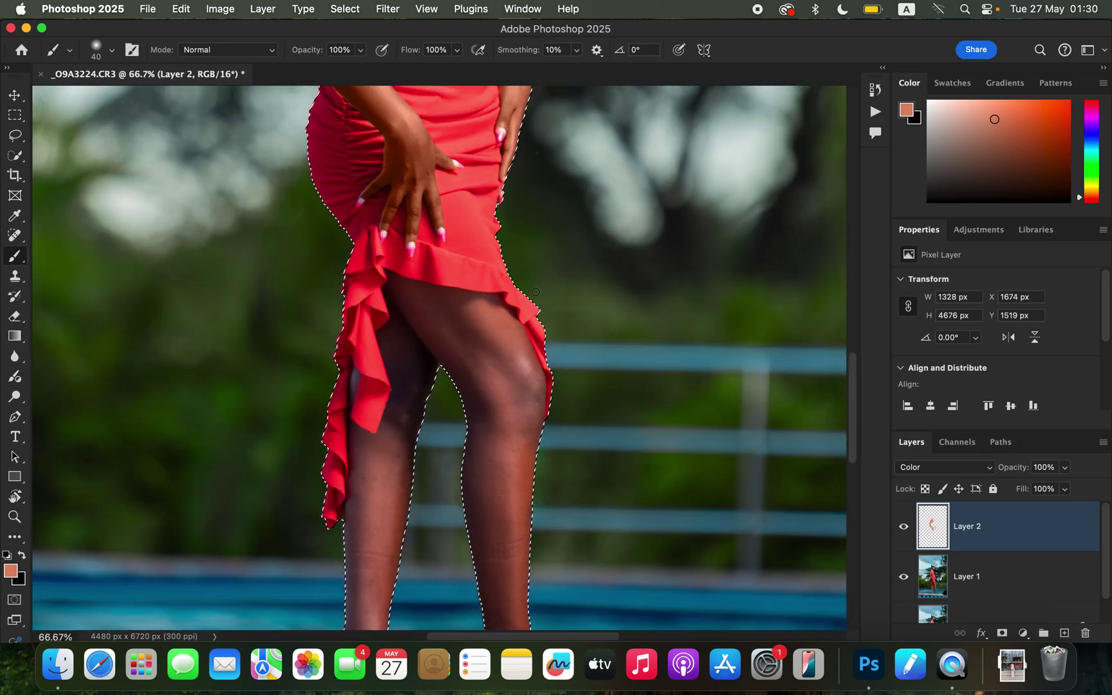
key("bracketright")
key("bracketright")
key("bracketright")
key("bracketright")
key("bracketright")
key("bracketright")
key("bracketright")
key("bracketright")
key("bracketright")
mouse_move(461, 325)
left_mouse_down()
mouse_move(406, 298)
mouse_move(414, 365)
mouse_move(409, 346)
mouse_move(492, 338)
mouse_move(475, 318)
mouse_move(502, 348)
mouse_move(513, 441)
mouse_move(495, 408)
mouse_move(480, 415)
mouse_move(495, 470)
mouse_move(517, 385)
mouse_move(526, 406)
mouse_move(492, 538)
mouse_move(491, 503)
left_mouse_up()
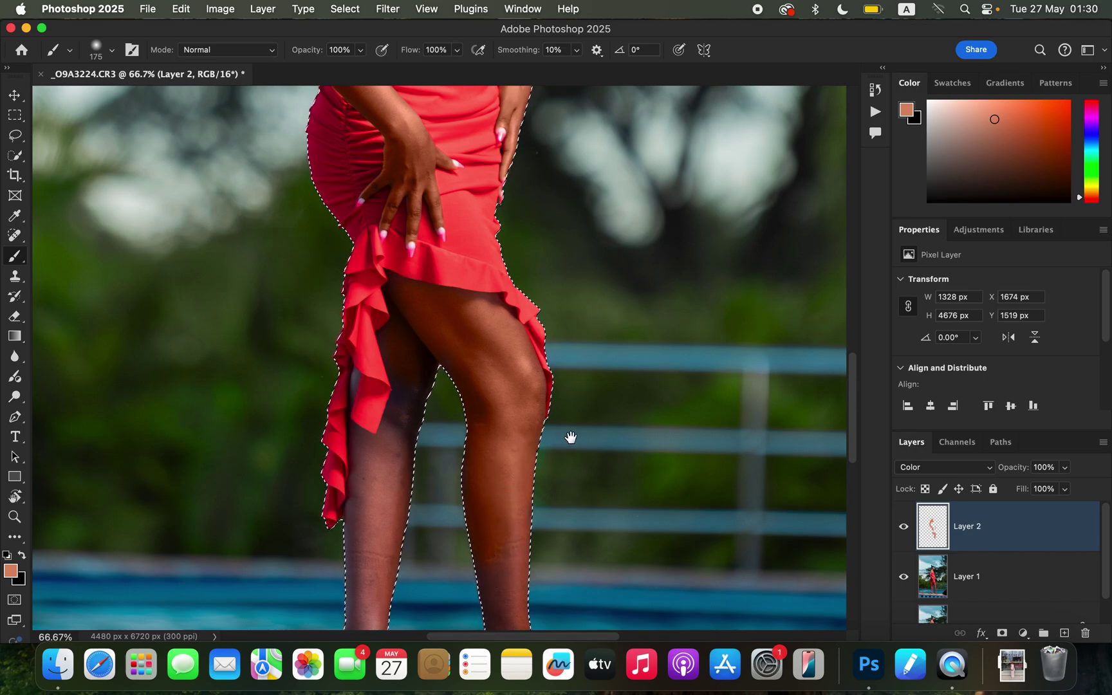
left_click_drag(571, 437, 579, 302)
mouse_move(505, 412)
left_mouse_down()
mouse_move(504, 514)
mouse_move(513, 243)
mouse_move(440, 318)
mouse_move(397, 335)
mouse_move(369, 391)
mouse_move(360, 555)
mouse_move(361, 468)
left_mouse_up()
Step: Reduce the brush to 100 px and paint the remaining uncolored skin on the rear thigh and knee
key("bracketleft")
key("bracketleft")
key("bracketleft")
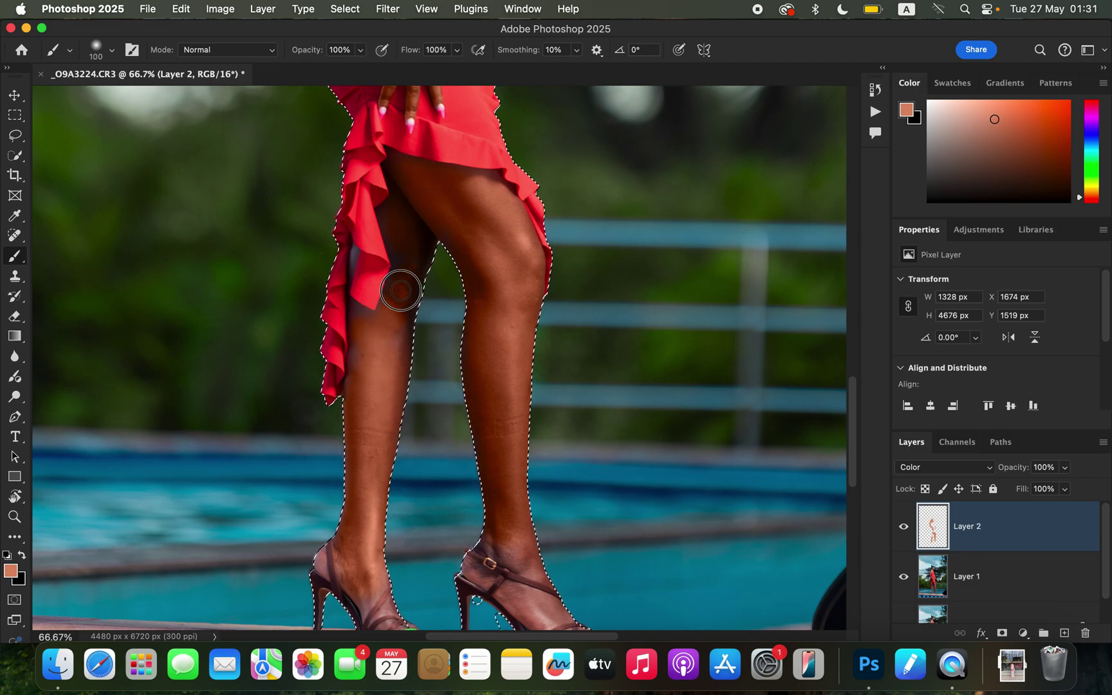
mouse_move(403, 185)
left_mouse_down()
mouse_move(412, 254)
mouse_move(391, 333)
mouse_move(363, 354)
left_mouse_up()
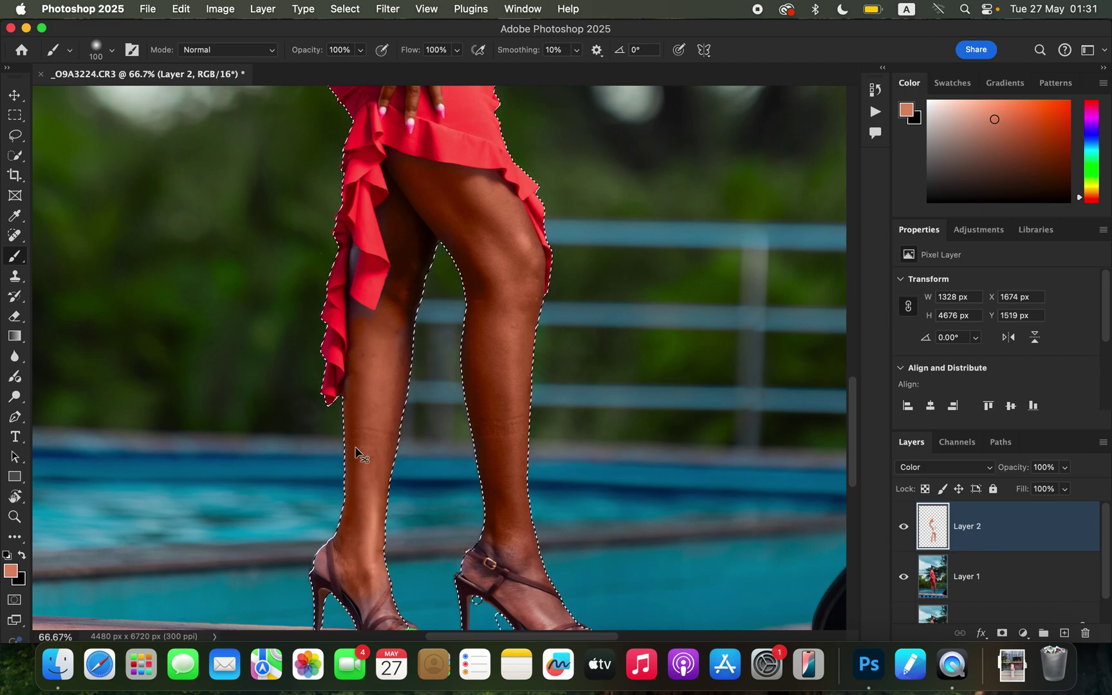
Step: Reduce the brush to 40 px and paint the skin gaps beside the dress ruffle and the feet between the sandal straps
key("super+1")
key("bracketleft")
key("bracketleft")
key("bracketleft")
key("bracketleft")
key("bracketleft")
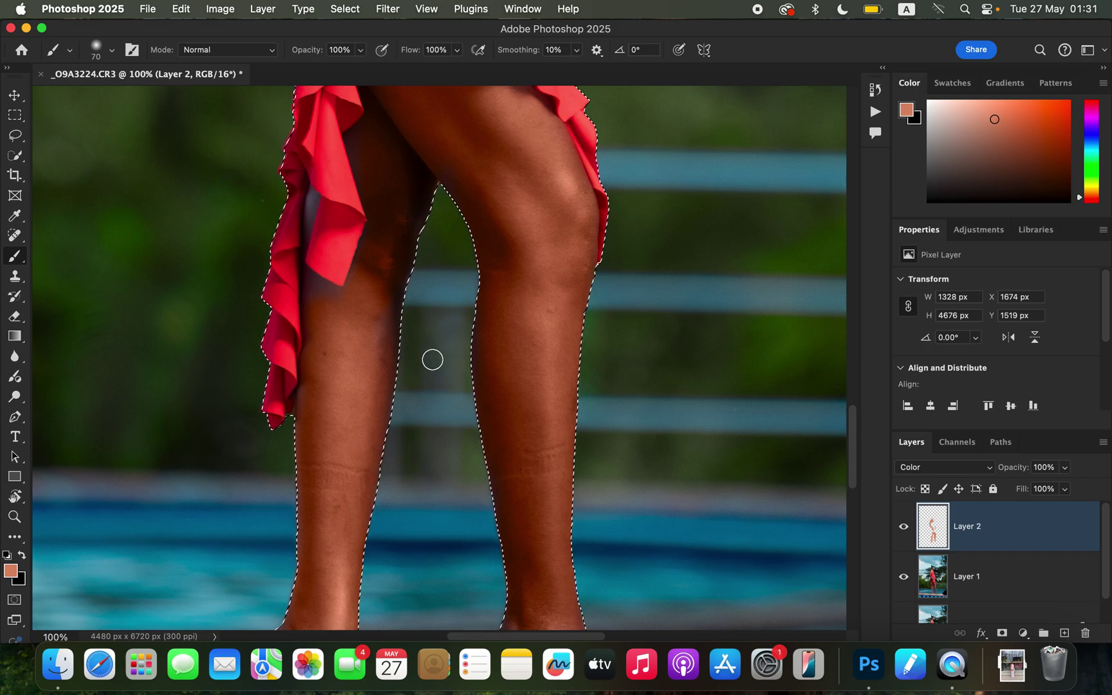
key("bracketleft")
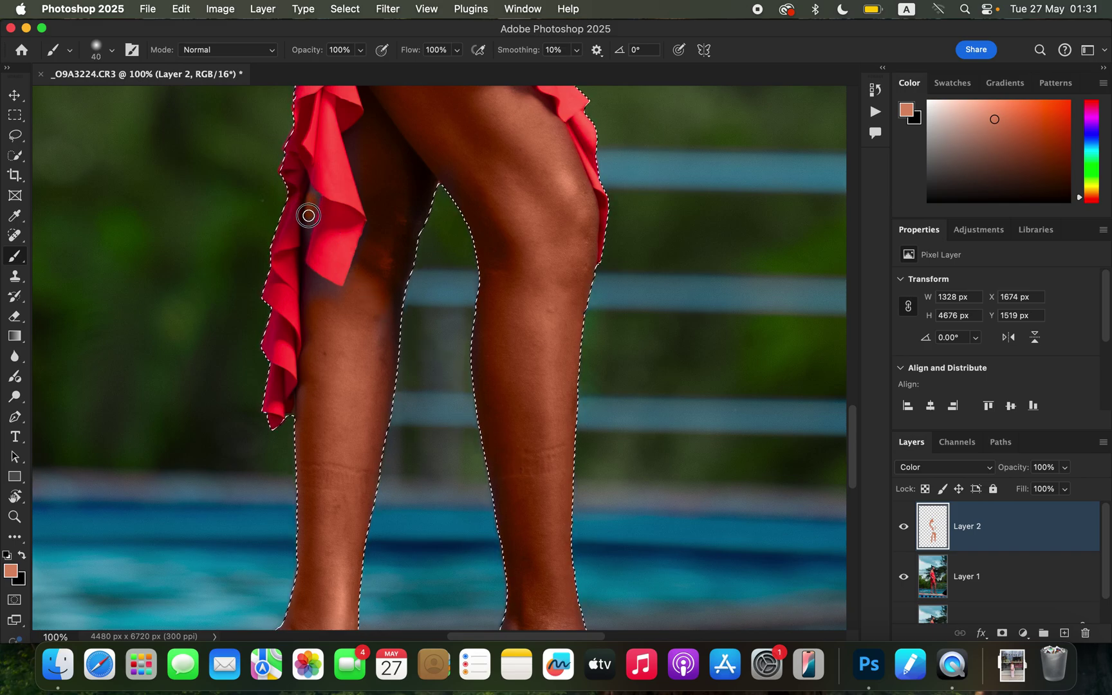
mouse_move(311, 191)
left_mouse_down()
mouse_move(308, 268)
mouse_move(320, 288)
left_mouse_up()
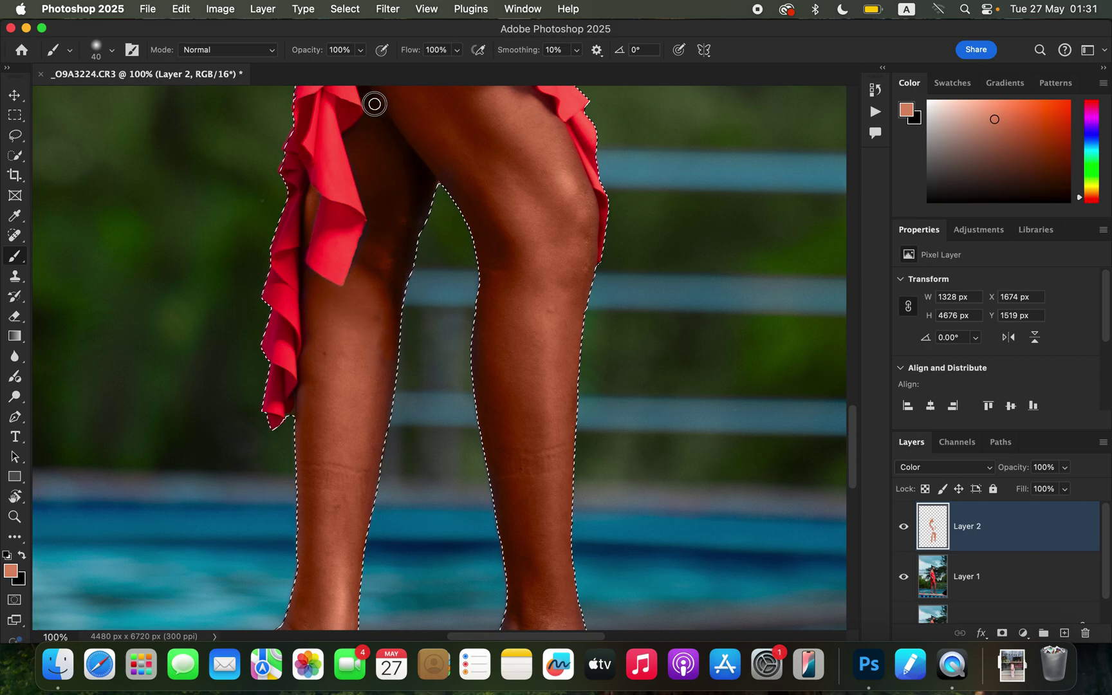
left_click_drag(536, 431, 513, 241)
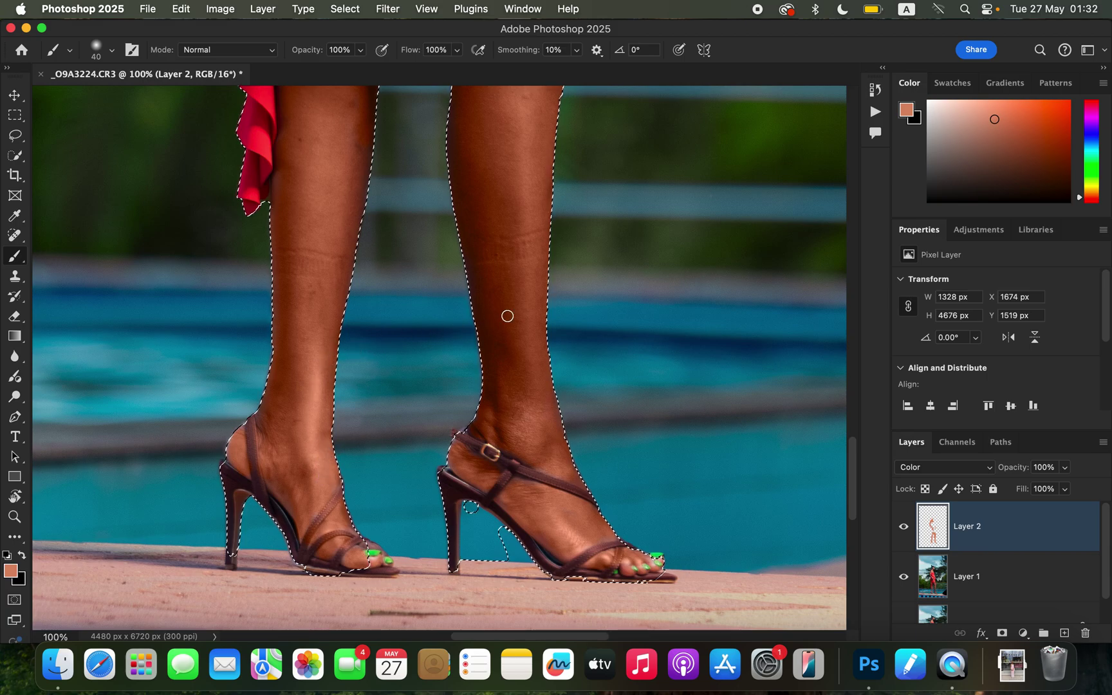
Step: Paint the skin tone over the woman's face and ear inside the selection
scroll(536, 388, "up", 5)
scroll(527, 248, "up", 3)
scroll(494, 390, "down", 2)
scroll(534, 262, "up", 15)
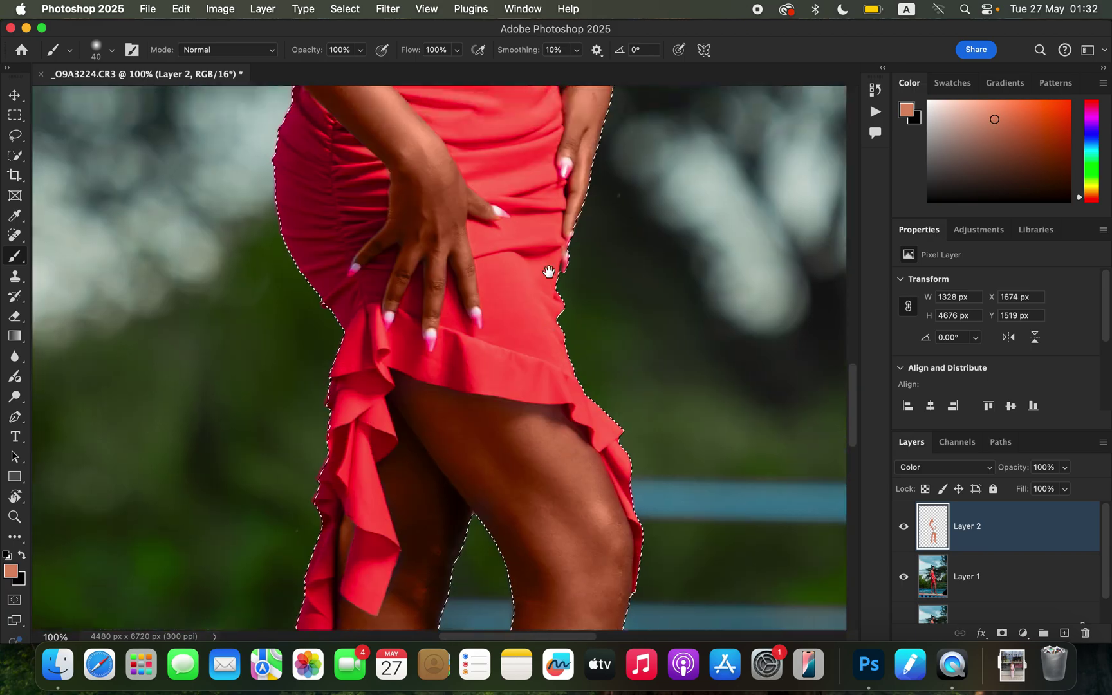
scroll(559, 354, "up", 2)
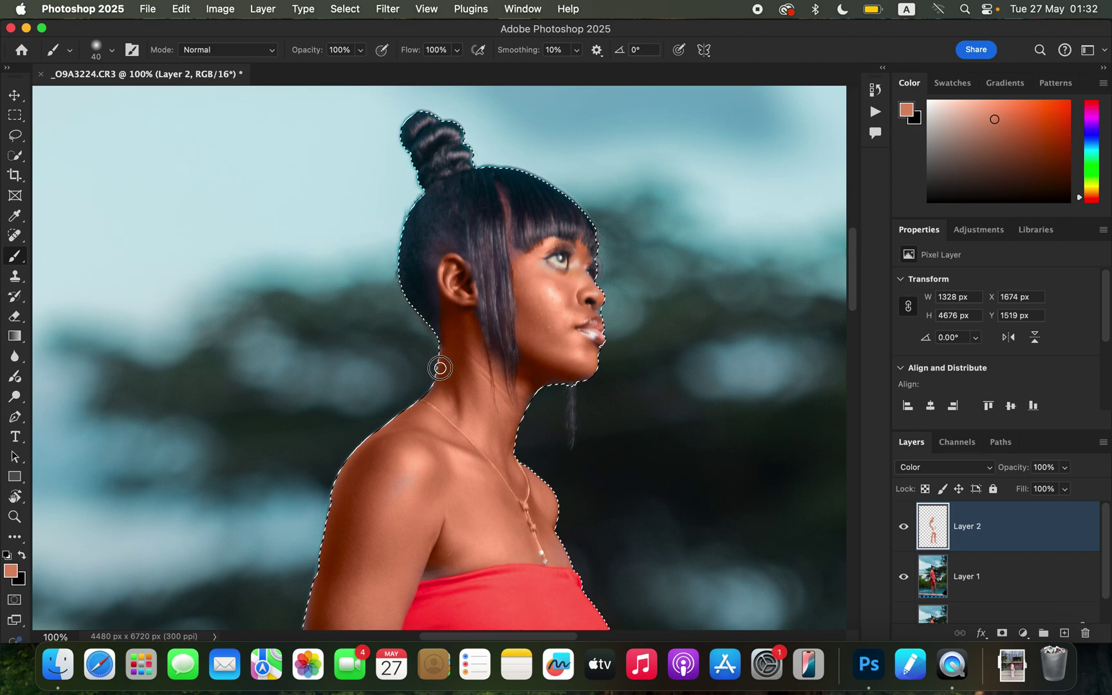
Step: Reduce the brush to 10 px and paint the narrow strip of skin along the hair parting at the forehead
key("bracketleft")
key("bracketleft")
key("bracketleft")
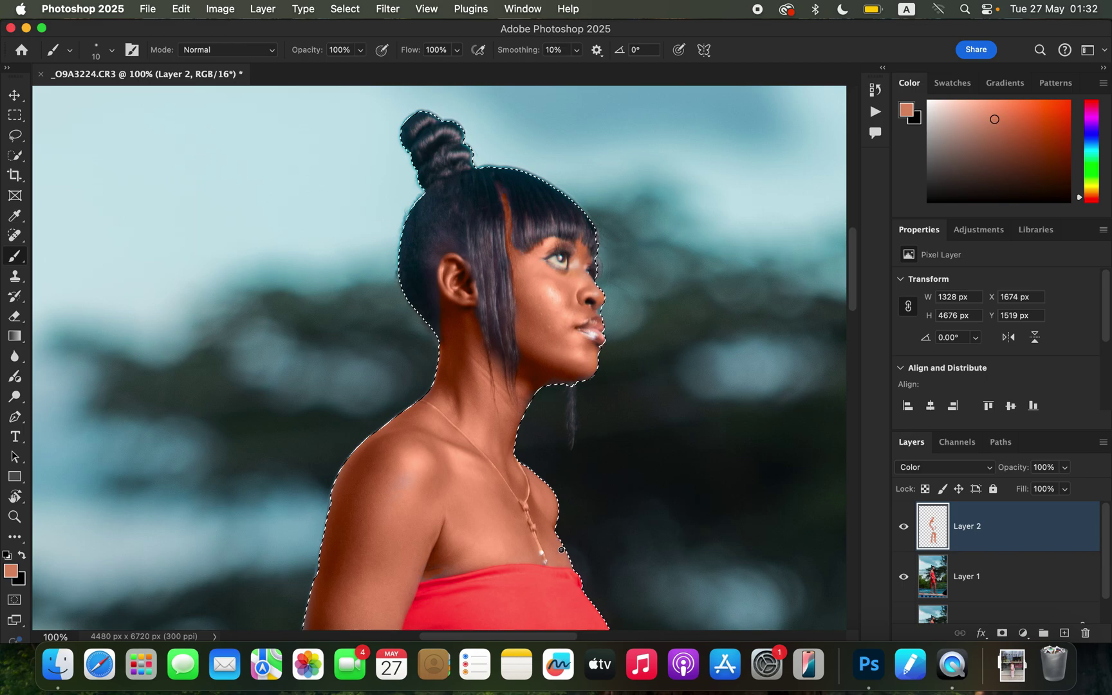
key("super+minus")
key("super+minus")
key("super+minus")
key("super+minus")
key("super+minus")
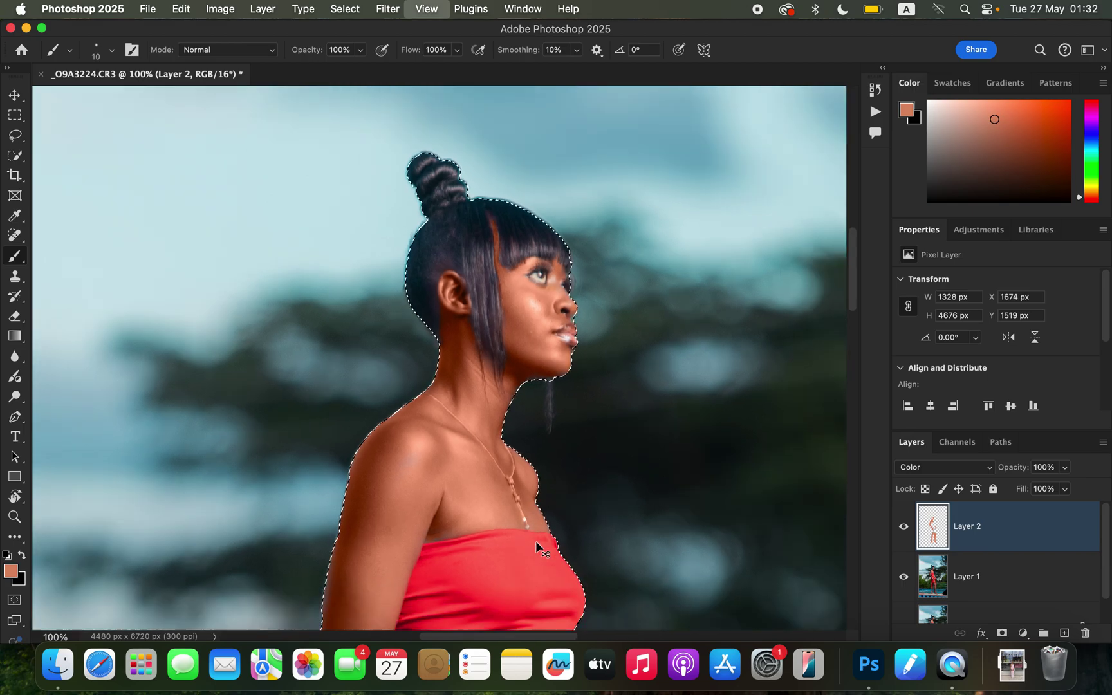
key("super+plus")
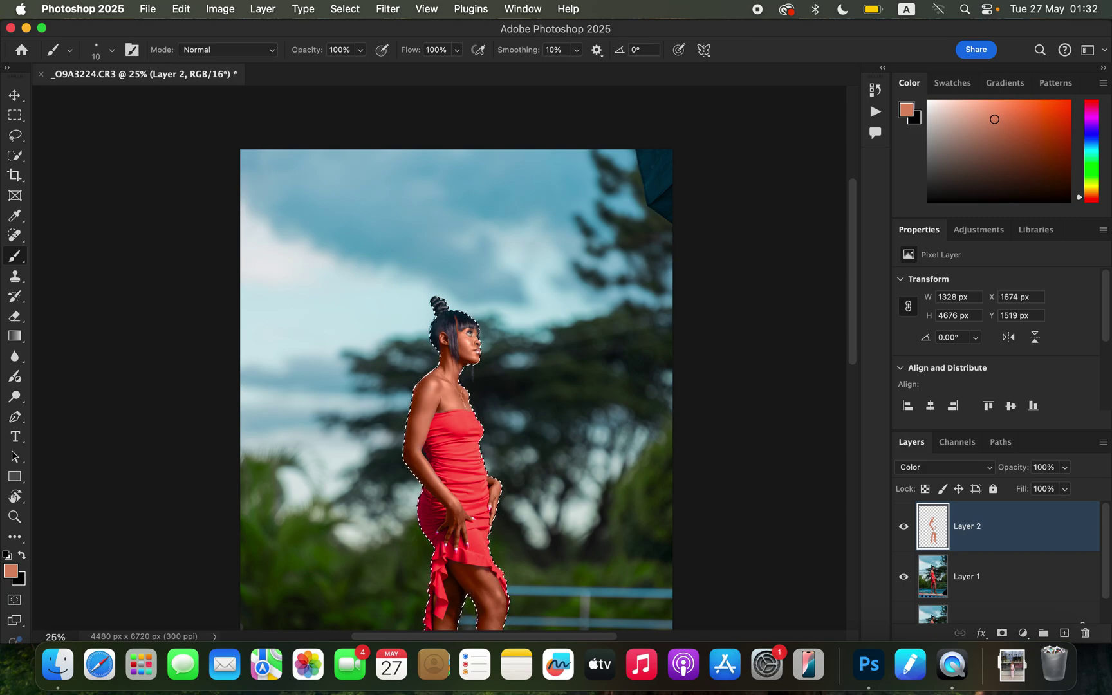
Step: Clear the selection and examine the painted skin closely from the legs and feet up to the face and shoulders
key("super+d")
key("super+plus")
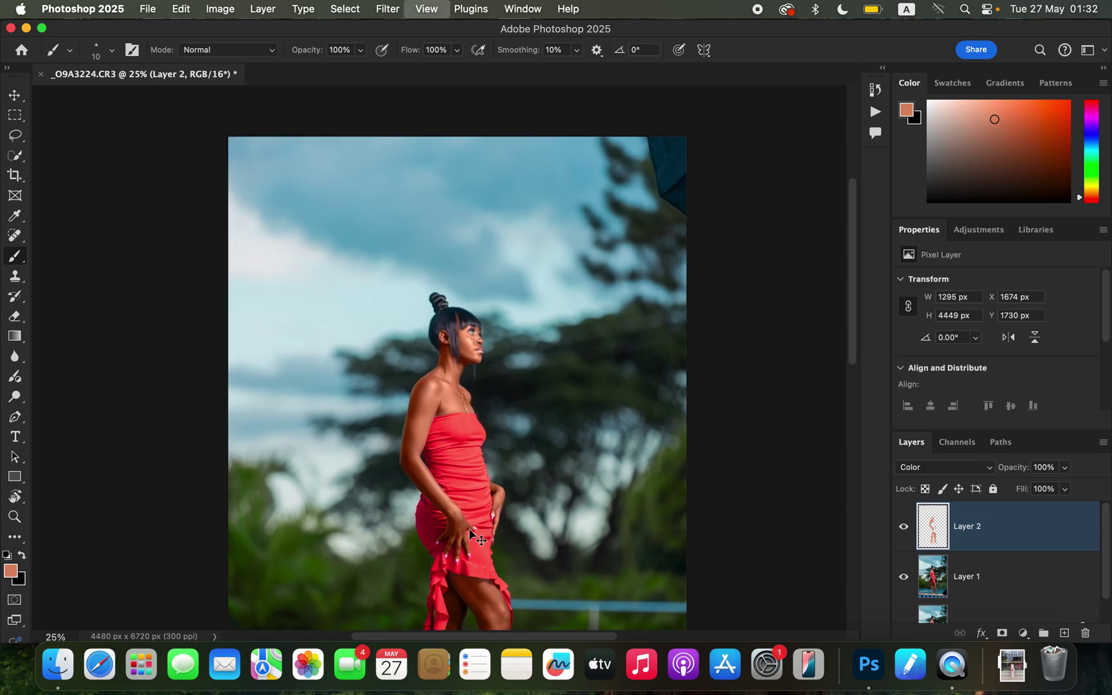
left_click_drag(550, 395, 556, 206)
left_click_drag(566, 460, 558, 339)
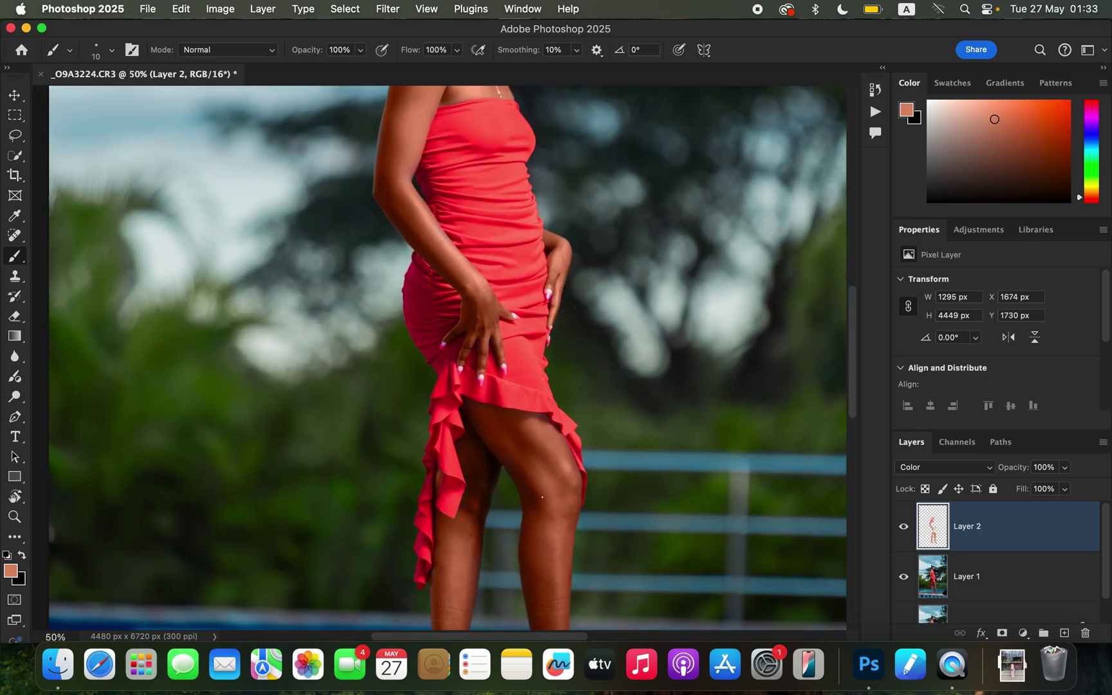
left_click_drag(566, 498, 553, 258)
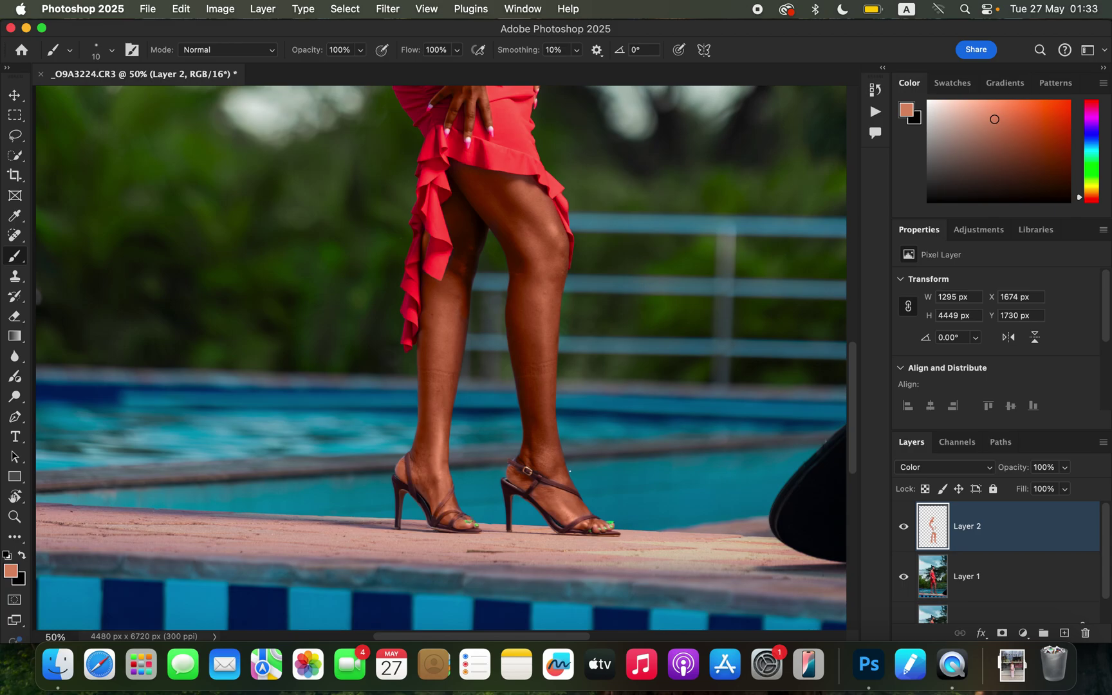
scroll(546, 384, "up", 15)
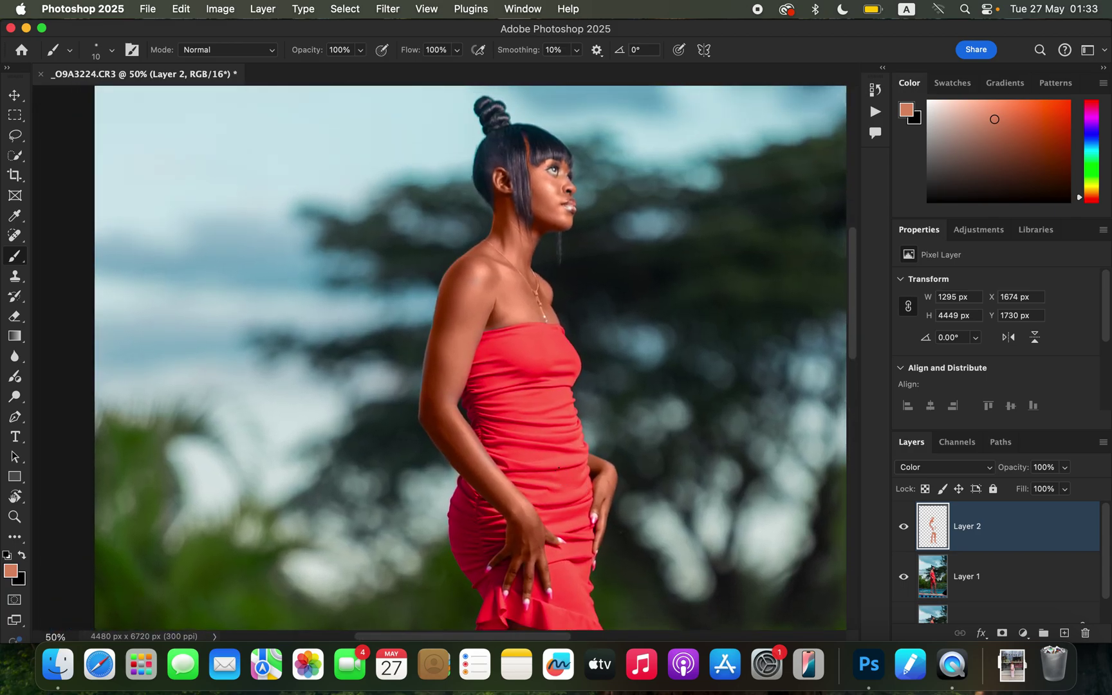
key("super+plus")
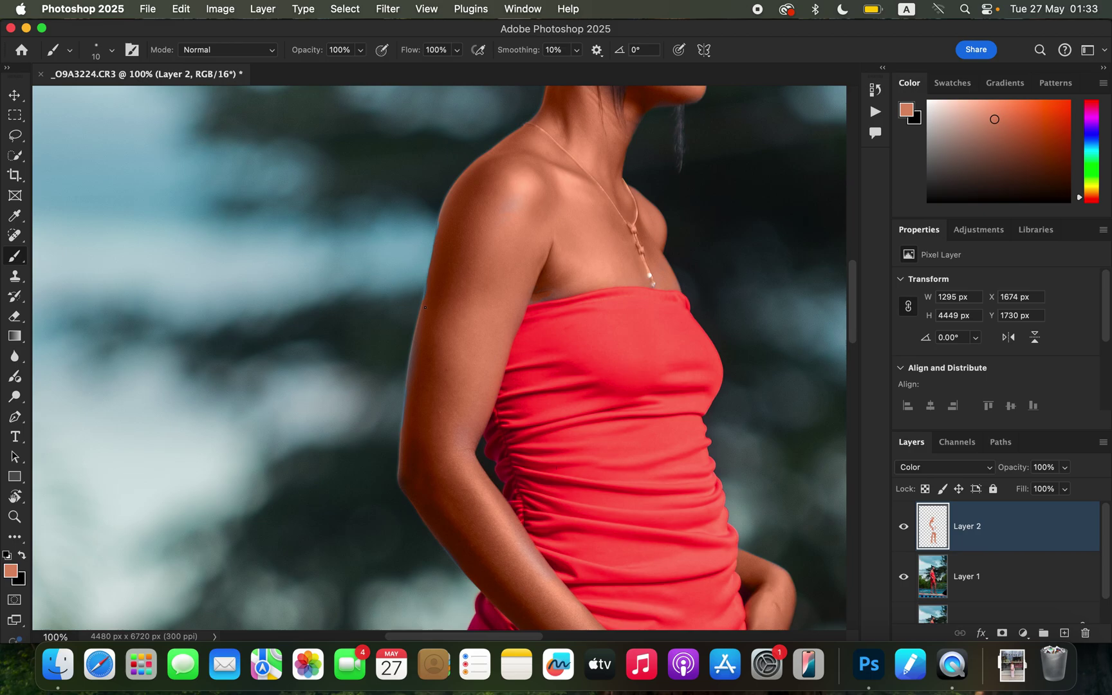
Step: Enlarge the brush to 25 px and paint the missed skin along the outer arm edge, the elbow and under the chin
key("bracketright")
left_click_drag(435, 294, 440, 303)
left_click_drag(402, 473, 409, 491)
mouse_move(674, 107)
left_mouse_down()
mouse_move(654, 104)
mouse_move(700, 97)
left_mouse_up()
key("super+minus")
key("super+minus")
key("super+minus")
key("super+minus")
key("super+minus")
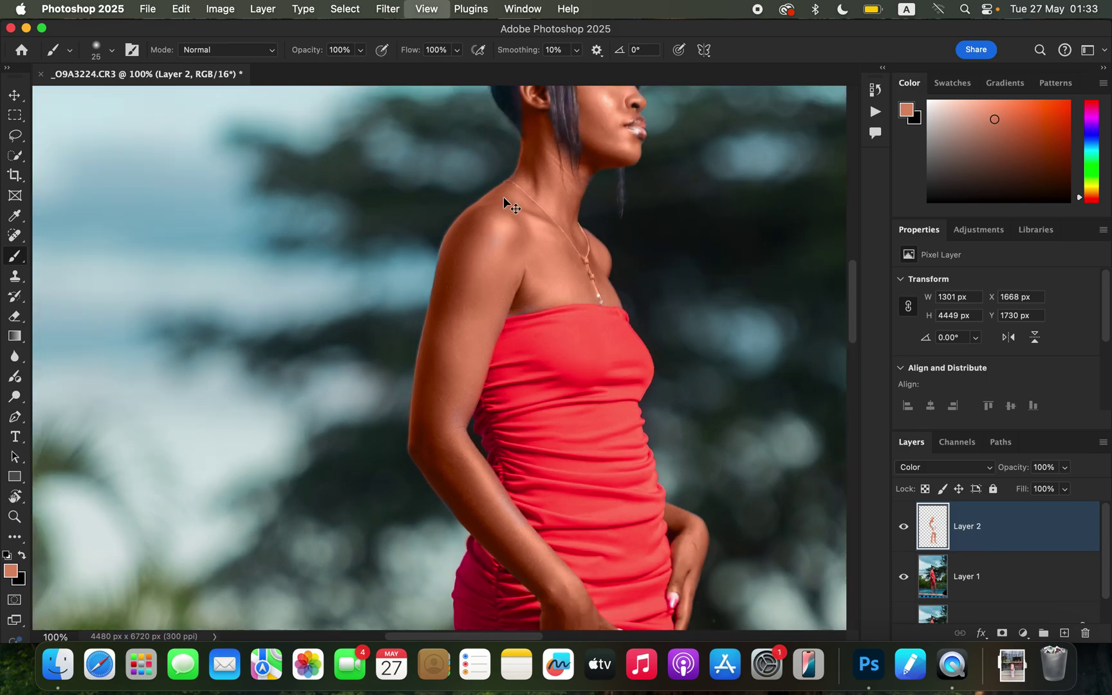
key("super+plus")
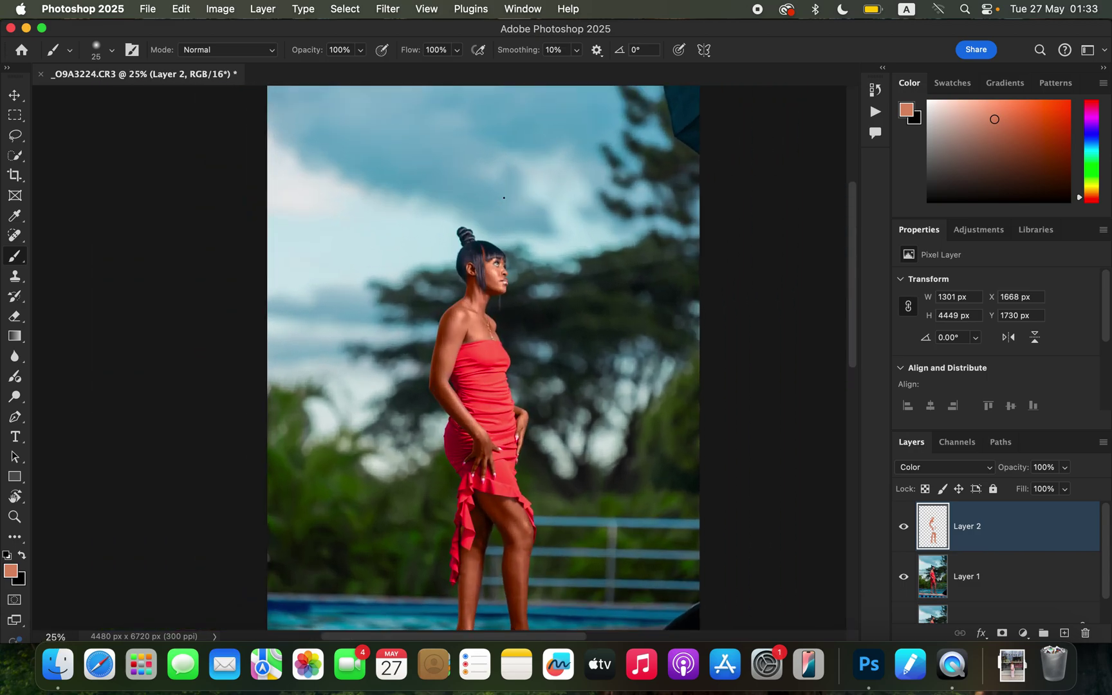
left_click_drag(851, 342, 856, 438)
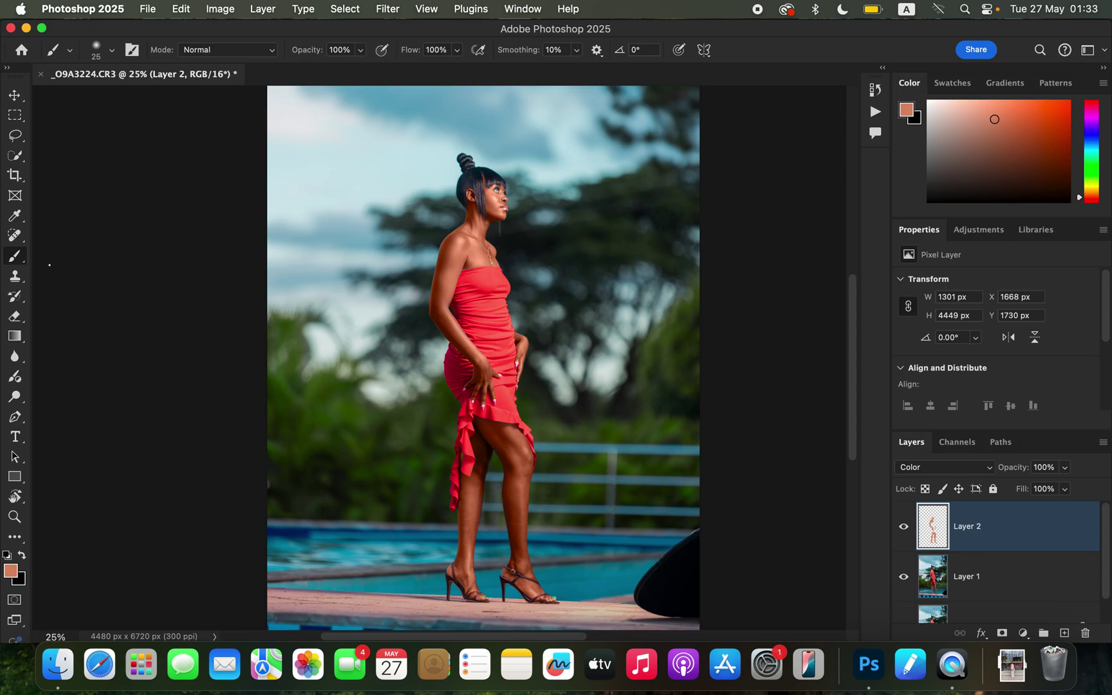
Step: Erase the skin color that spilled onto the fingernails and necklace with a 20 px Eraser
left_click(14, 317)
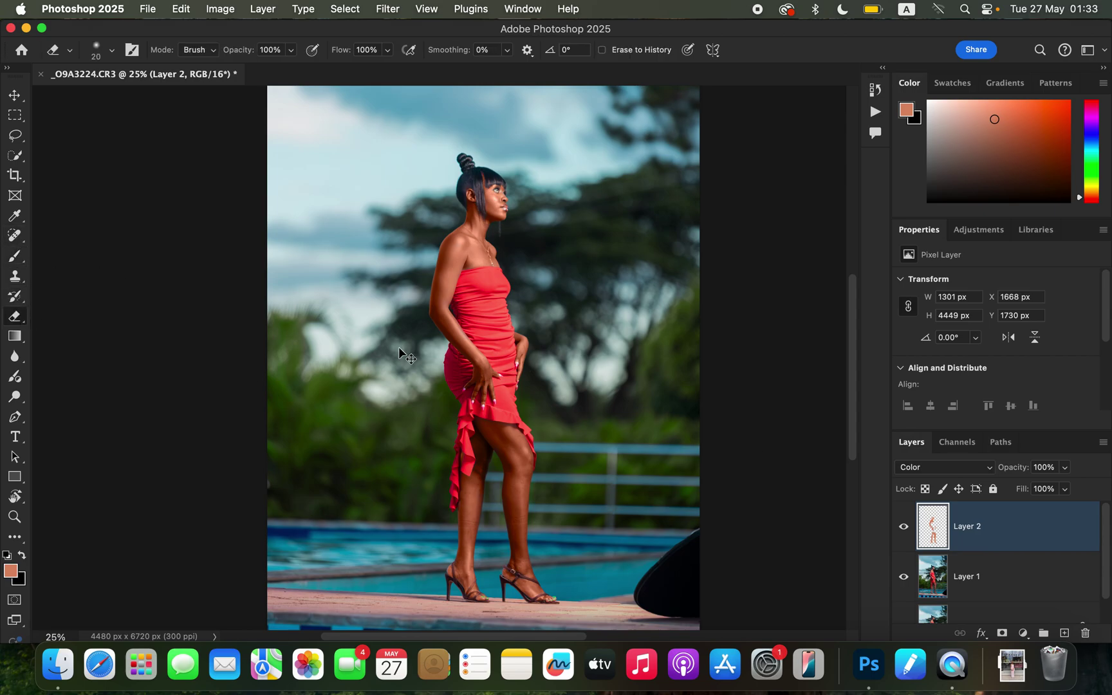
key("super+1")
left_click_drag(634, 408, 556, 270)
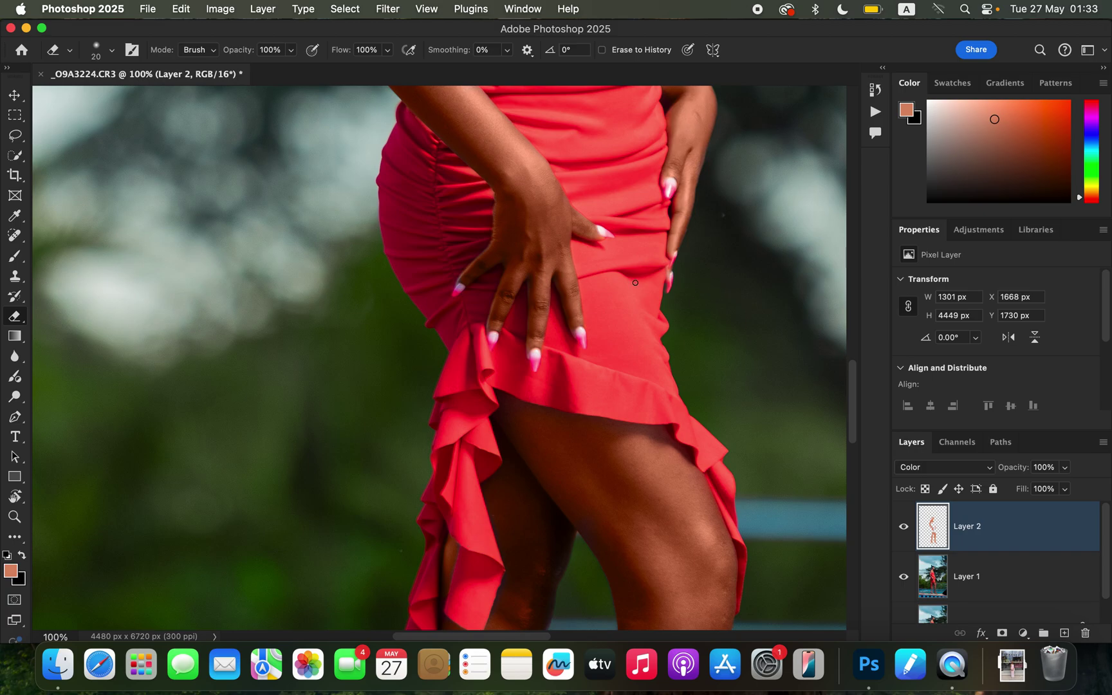
mouse_move(602, 238)
left_mouse_down()
mouse_move(615, 442)
mouse_move(607, 357)
mouse_move(621, 425)
mouse_move(603, 350)
left_mouse_up()
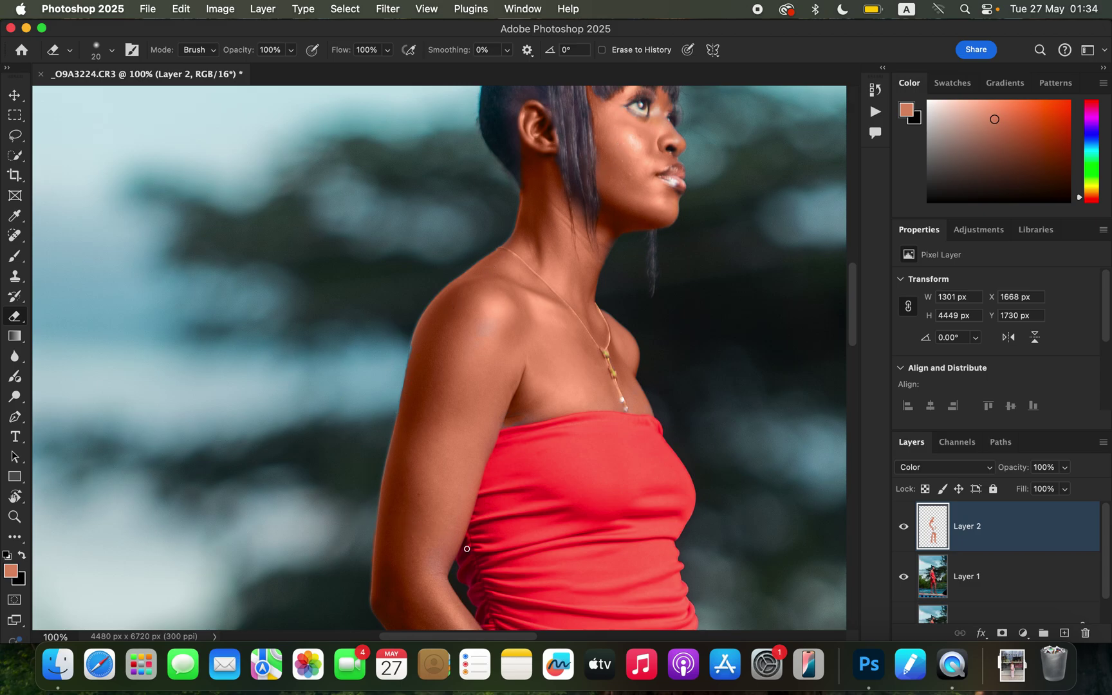
Step: Reduce the opacity of the skin color layer, Layer 2, to 74%
key("super+minus")
key("super+minus")
key("super+minus")
key("super+minus")
key("super+minus")
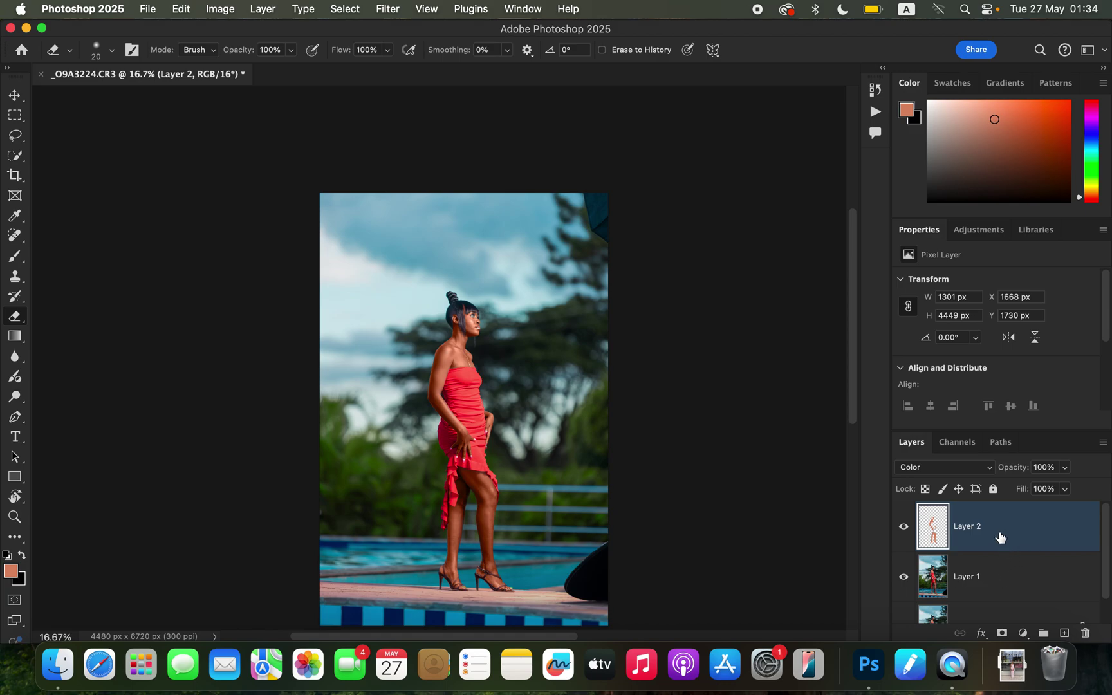
left_click(1066, 467)
left_click_drag(1068, 486, 1048, 489)
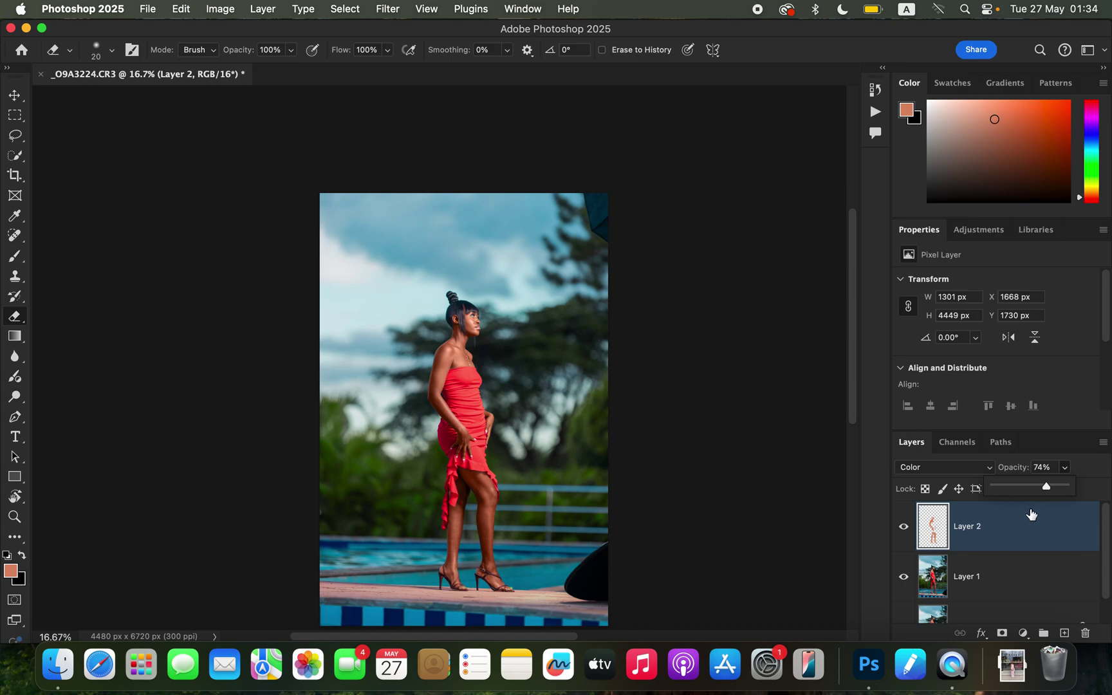
Step: Add a Hue/Saturation adjustment layer and set the lightness of the Reds to -4
left_click(1023, 633)
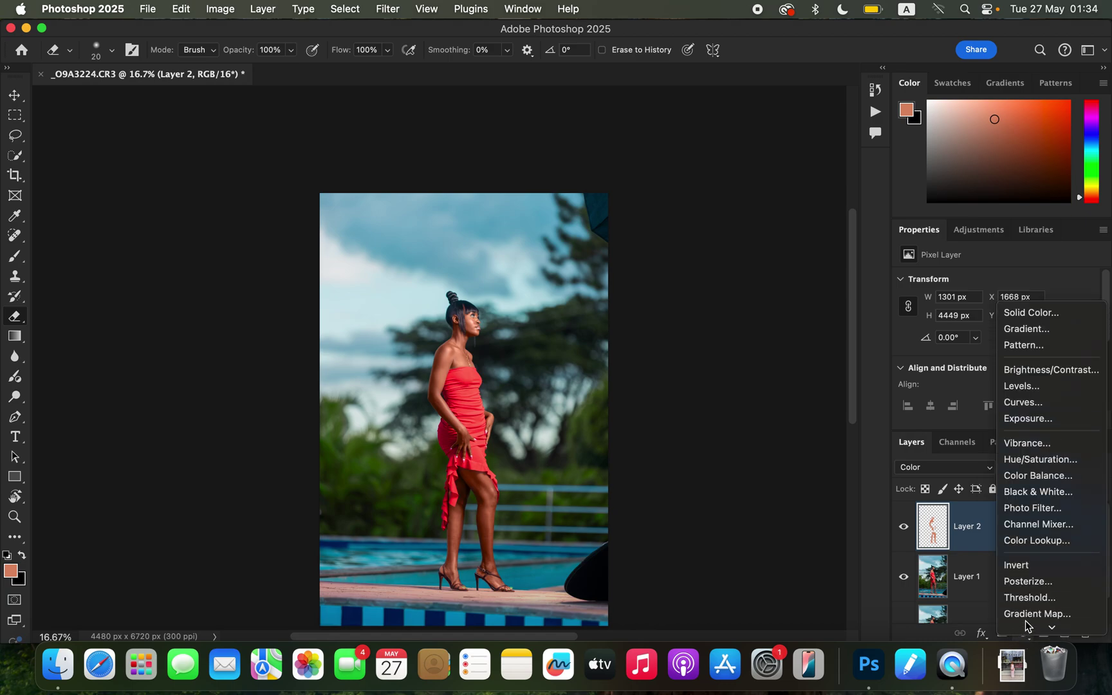
left_click(1041, 454)
left_click(996, 303)
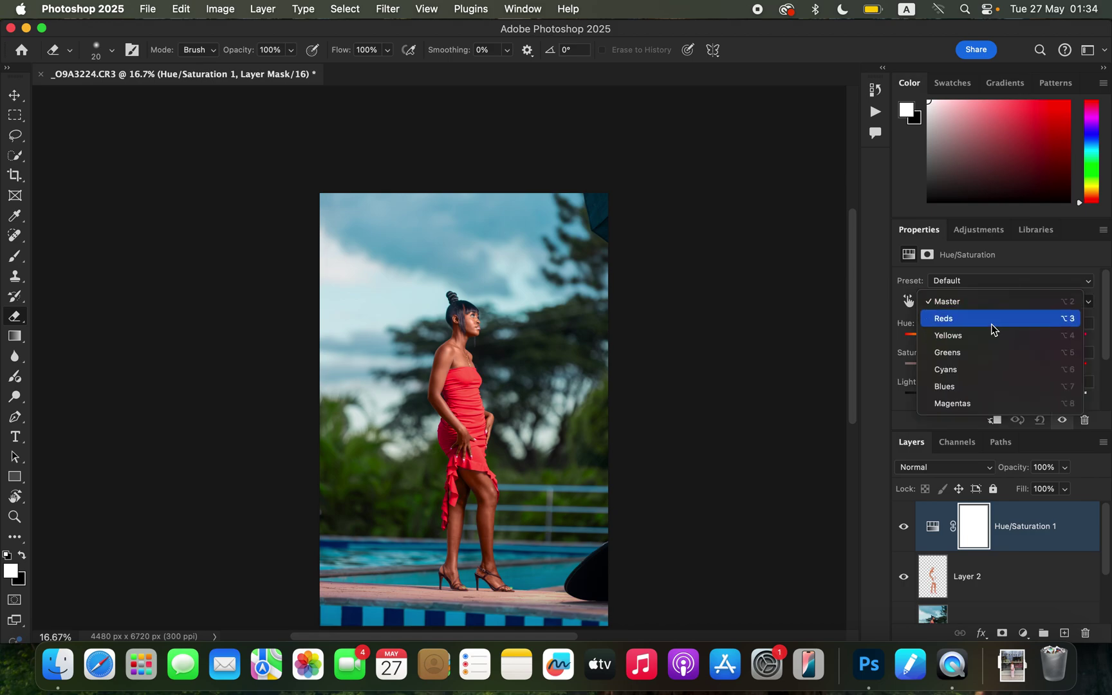
left_click(992, 320)
mouse_move(995, 398)
left_mouse_down()
mouse_move(985, 399)
mouse_move(995, 400)
left_mouse_up()
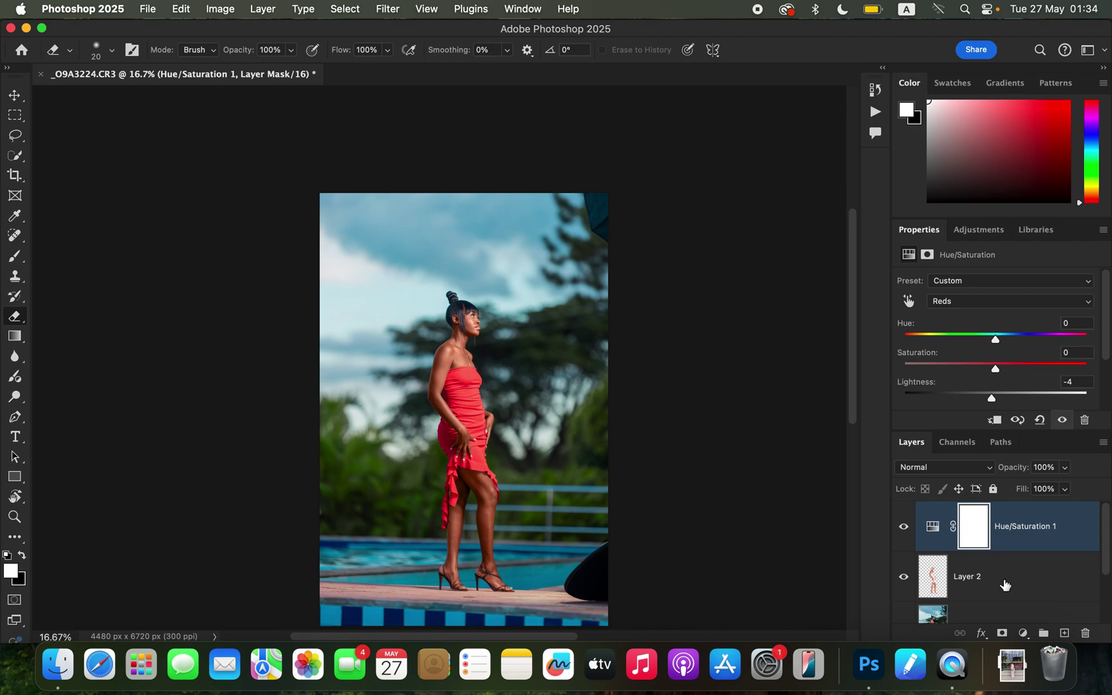
Step: Add a Black & White adjustment layer, blended in Multiply mode at 4% opacity
left_click(1023, 632)
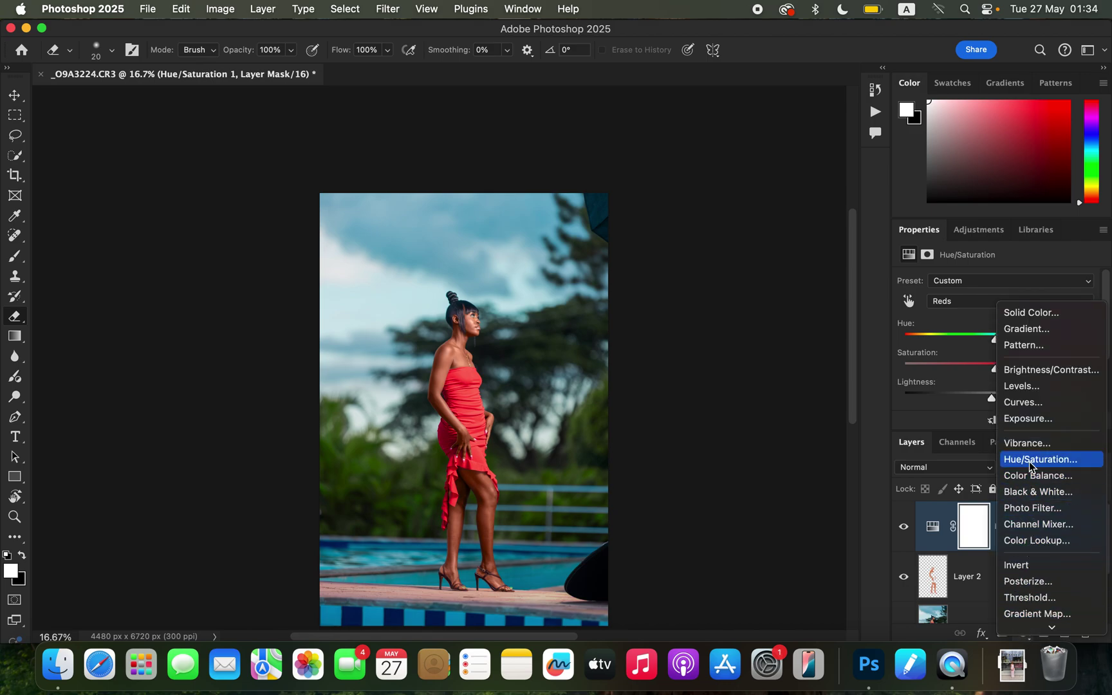
left_click(1035, 497)
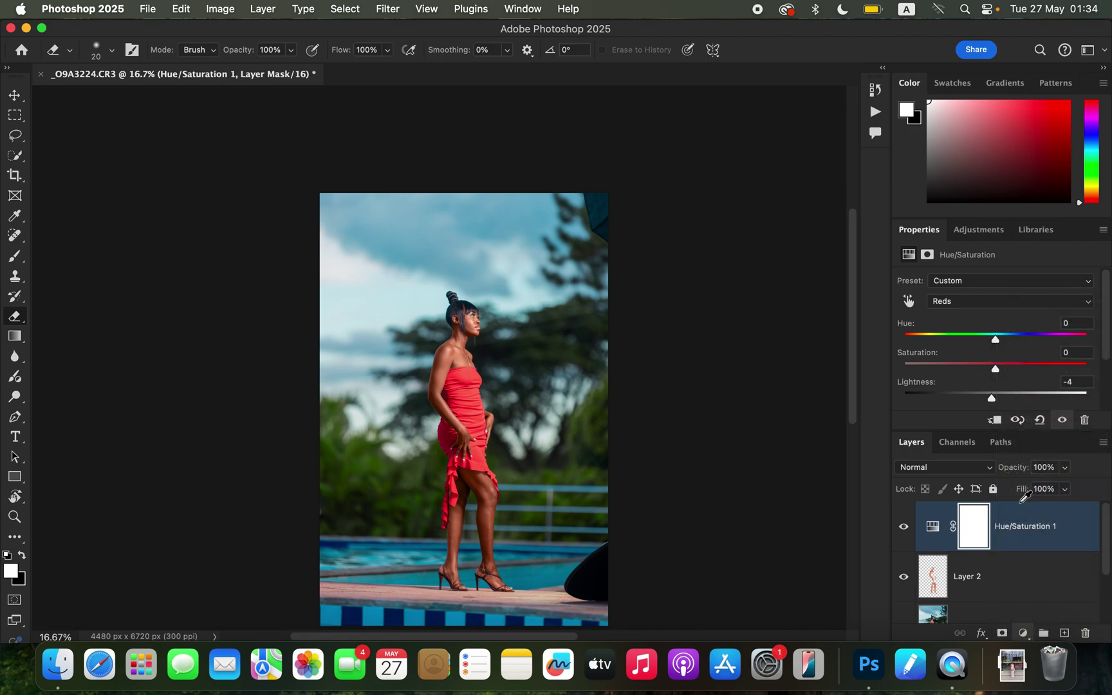
left_click(957, 467)
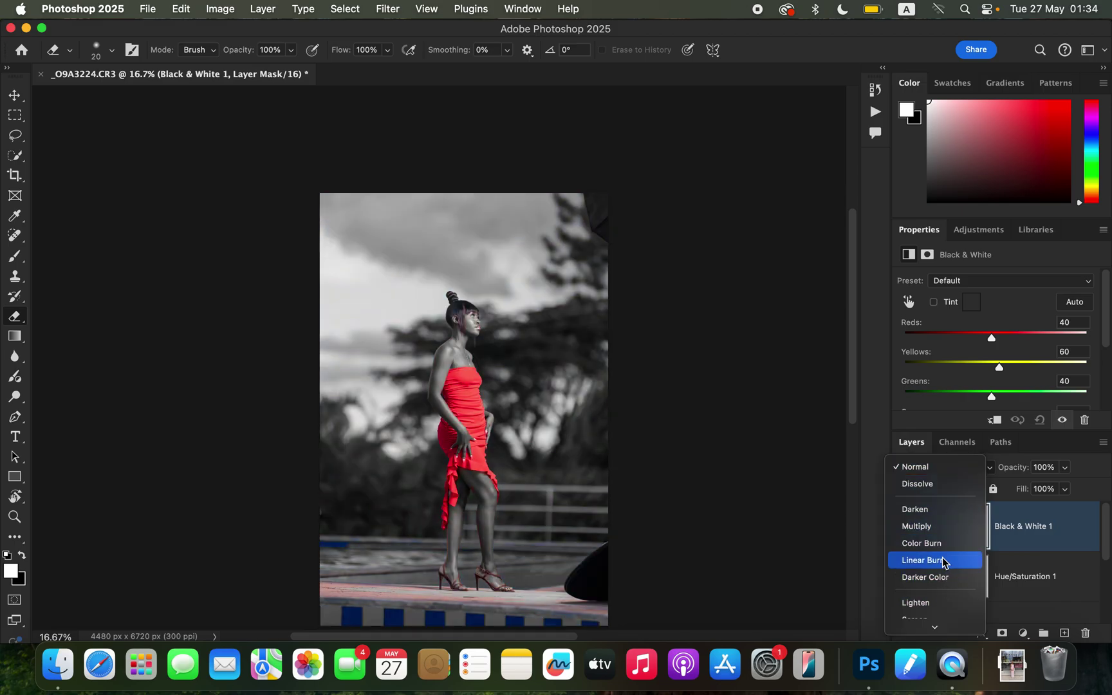
left_click(933, 525)
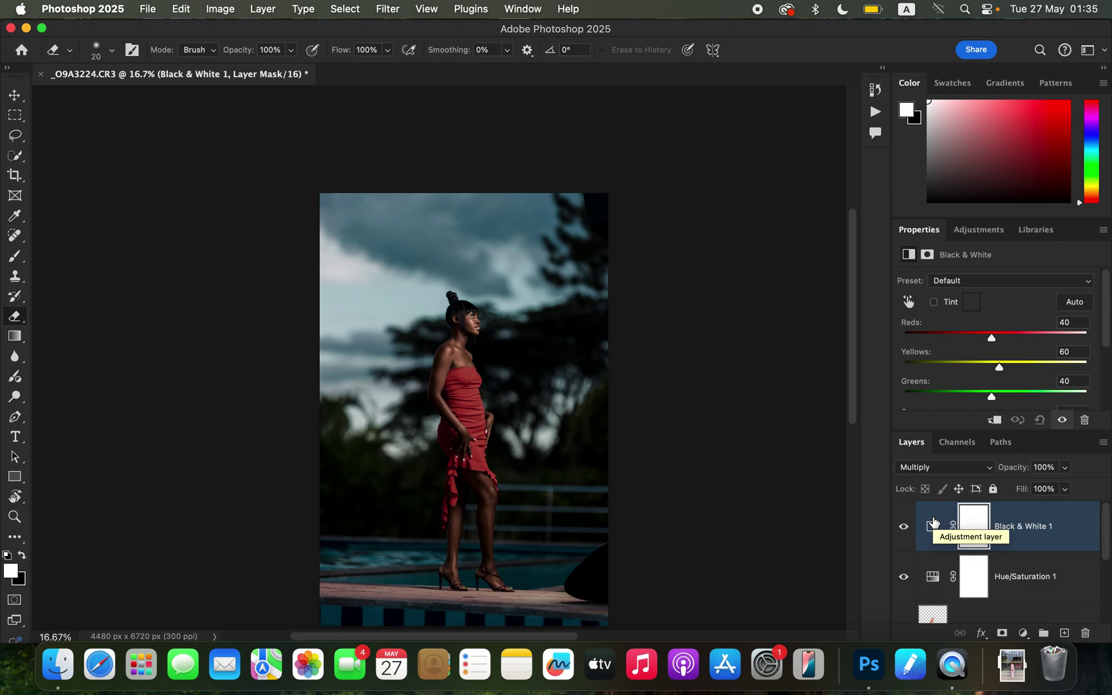
left_click(1065, 468)
left_click_drag(1042, 488, 998, 491)
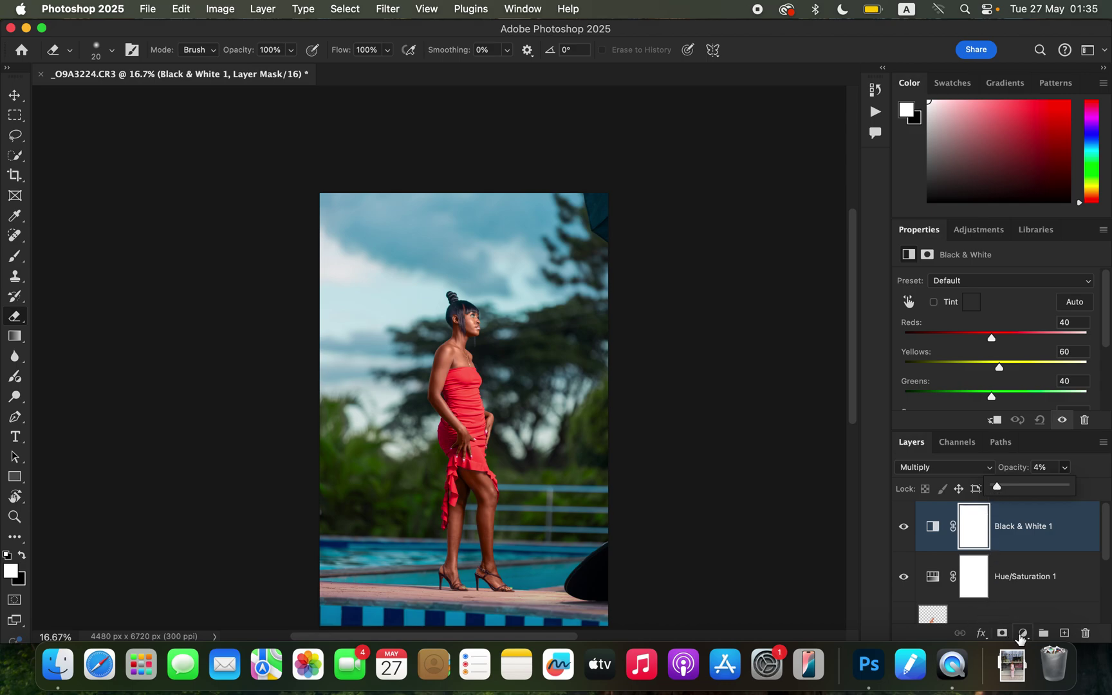
Step: Add a Selective Color adjustment layer and set the cyan of the Blacks to +4%
left_click(1022, 633)
left_click(1038, 624)
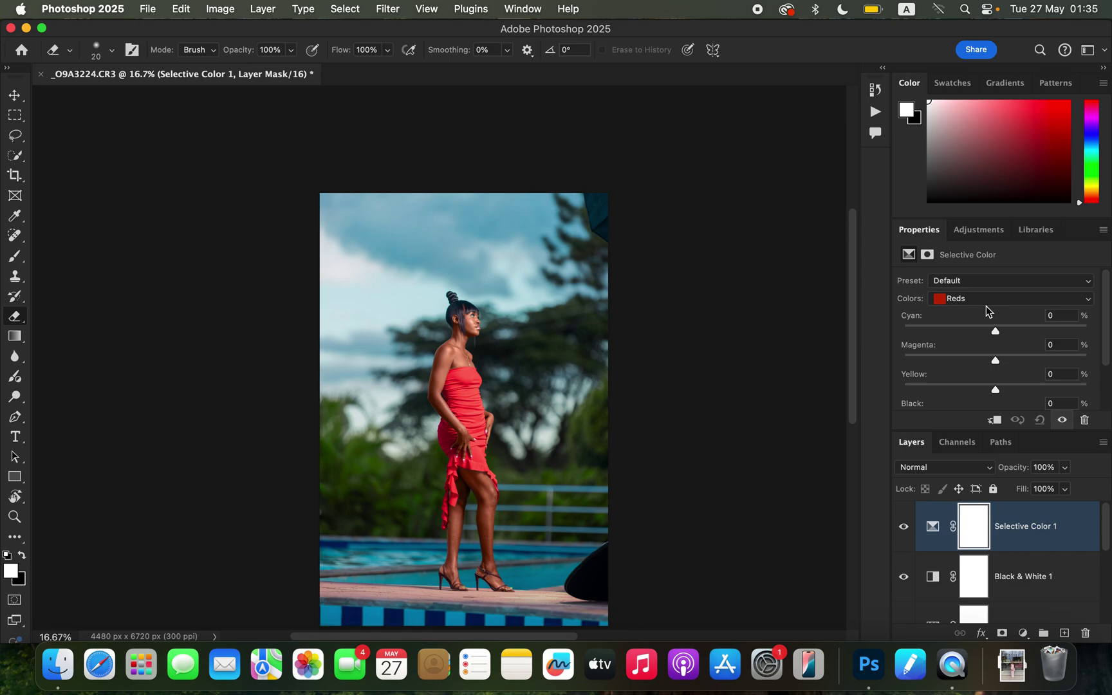
left_click(990, 301)
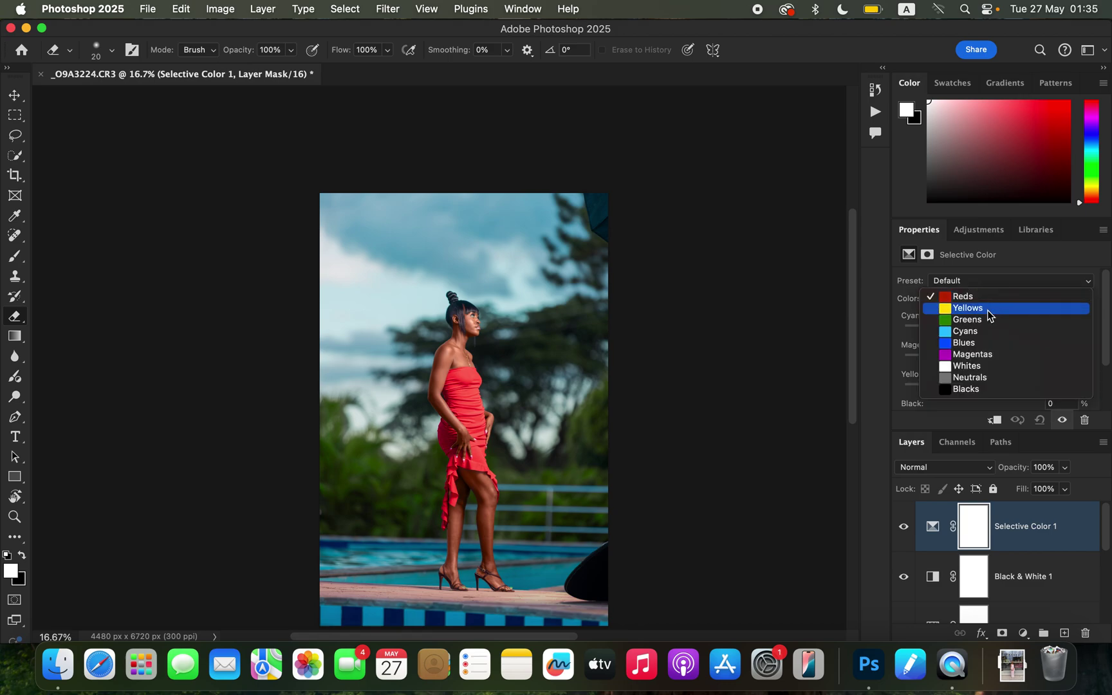
left_click(982, 390)
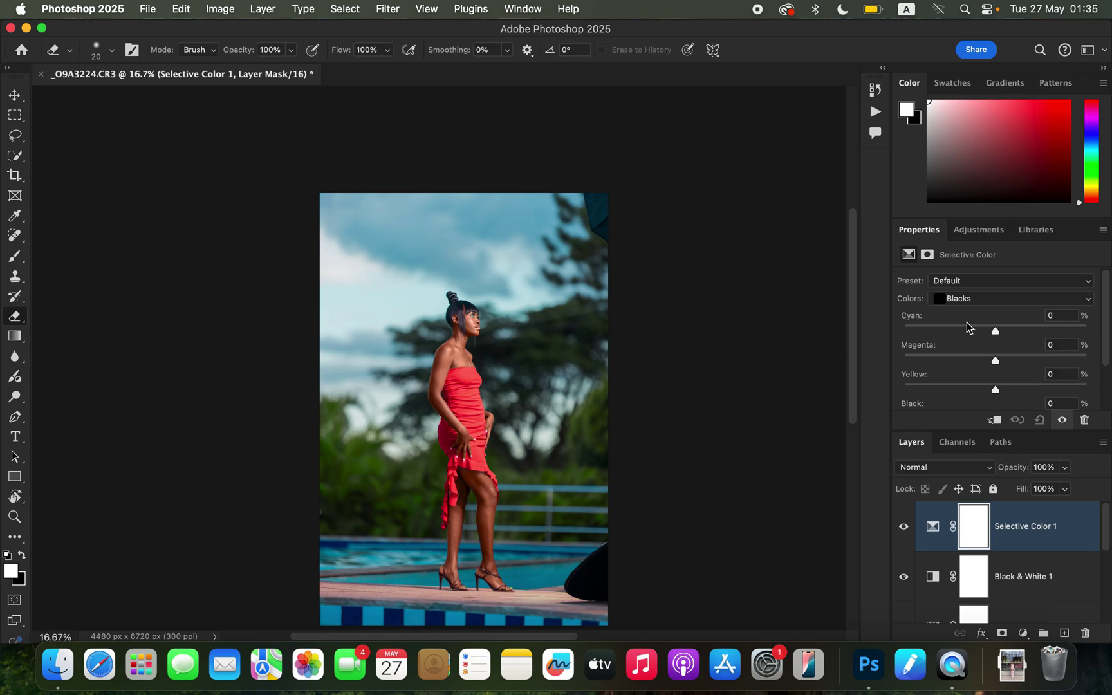
left_click_drag(995, 331, 1094, 333)
left_click_drag(1047, 332, 998, 335)
Step: Set the Selective Color cyan of the Blues to +20%, adjust their yellow slightly, and compare the image with and without the layer
left_click(1000, 299)
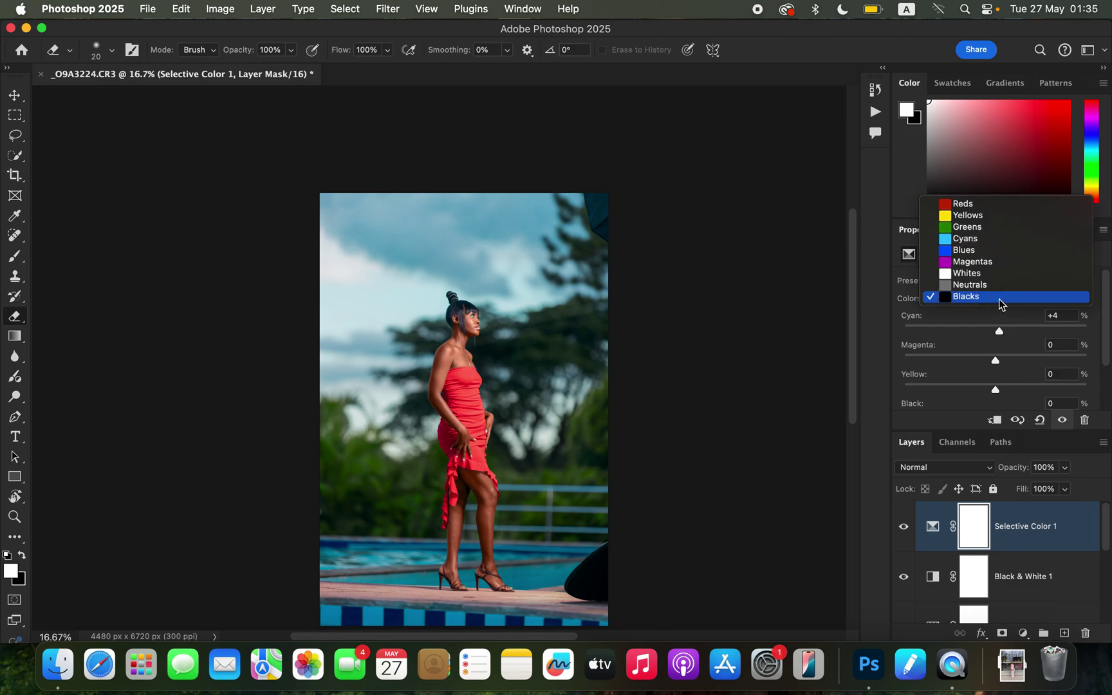
left_click(987, 253)
mouse_move(1002, 331)
left_mouse_down()
mouse_move(1066, 333)
mouse_move(907, 329)
mouse_move(1089, 332)
mouse_move(1020, 334)
left_mouse_up()
left_click_drag(1016, 334, 1015, 332)
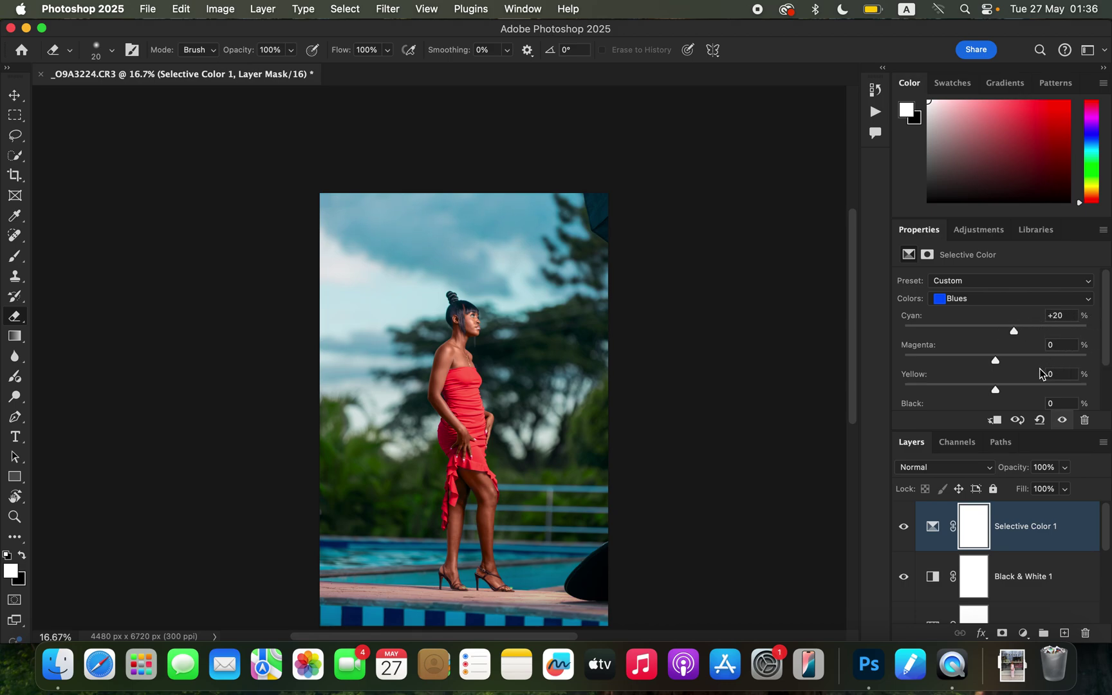
mouse_move(995, 394)
left_mouse_down()
mouse_move(924, 387)
mouse_move(1079, 390)
mouse_move(919, 377)
mouse_move(1019, 392)
mouse_move(1005, 387)
left_mouse_up()
left_click(904, 528)
left_click(904, 529)
left_click(905, 530)
left_click(905, 531)
Step: Add a Color Balance adjustment layer, shift the midtones' yellow-blue balance to +2, and compare the image with and without it
left_click(1023, 632)
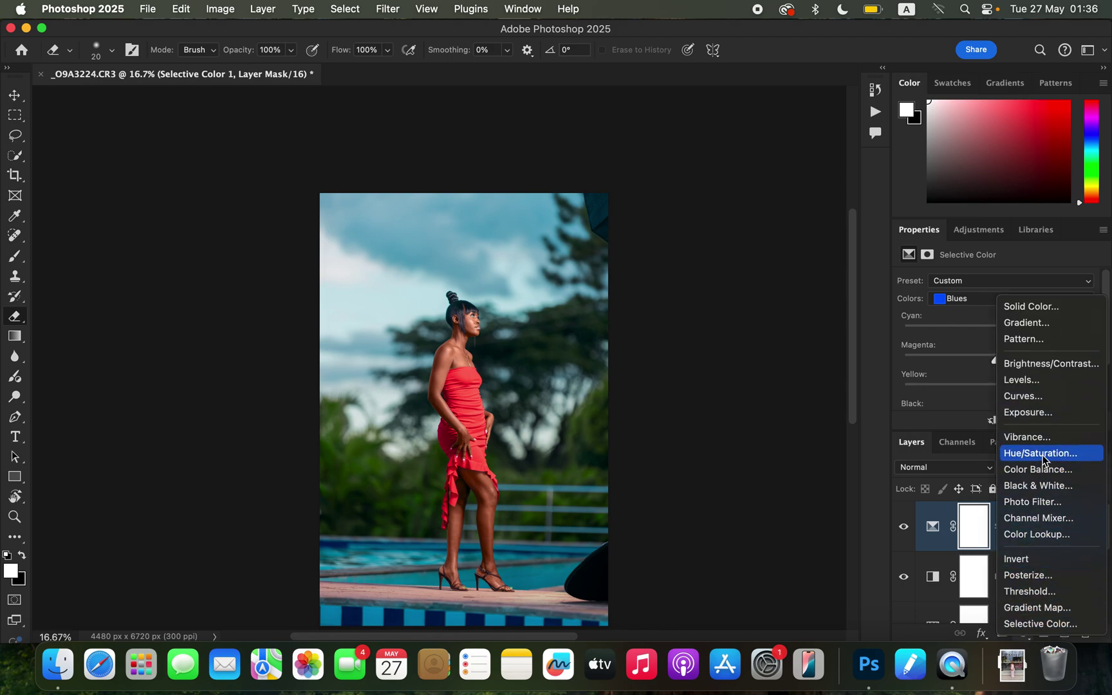
left_click(1041, 470)
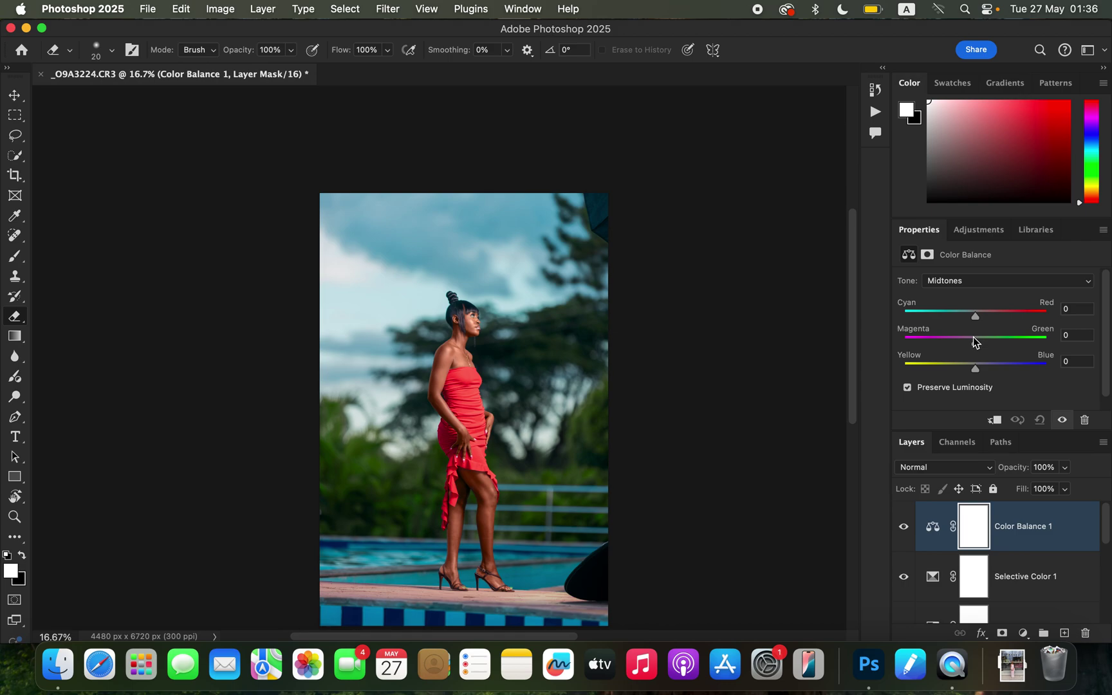
left_click(979, 283)
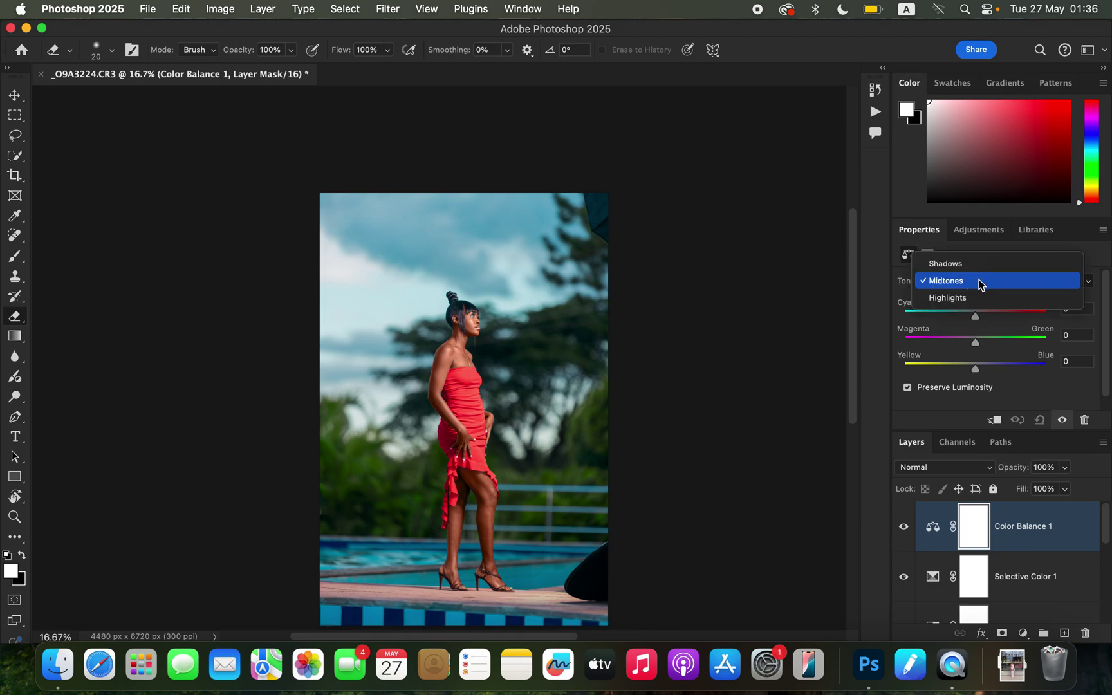
left_click(978, 282)
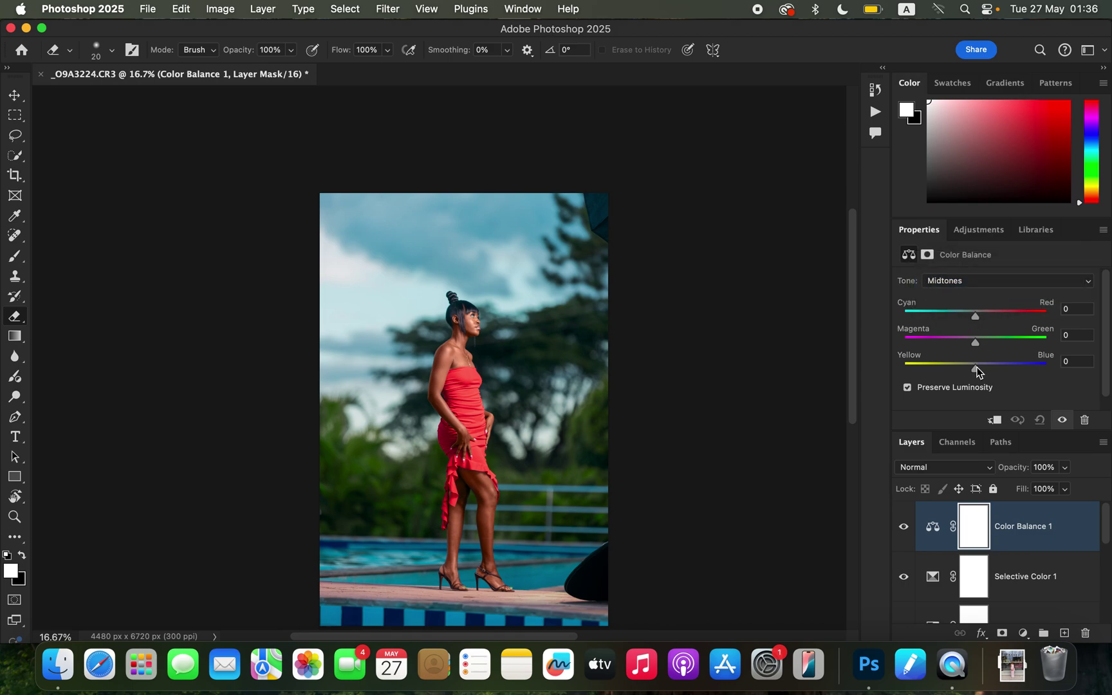
left_click_drag(977, 372, 978, 378)
left_click(904, 528)
left_click(904, 527)
Step: Set the cyan-red balance of the Color Balance shadows to -3, leaving their yellow-blue balance at 0
left_click(980, 283)
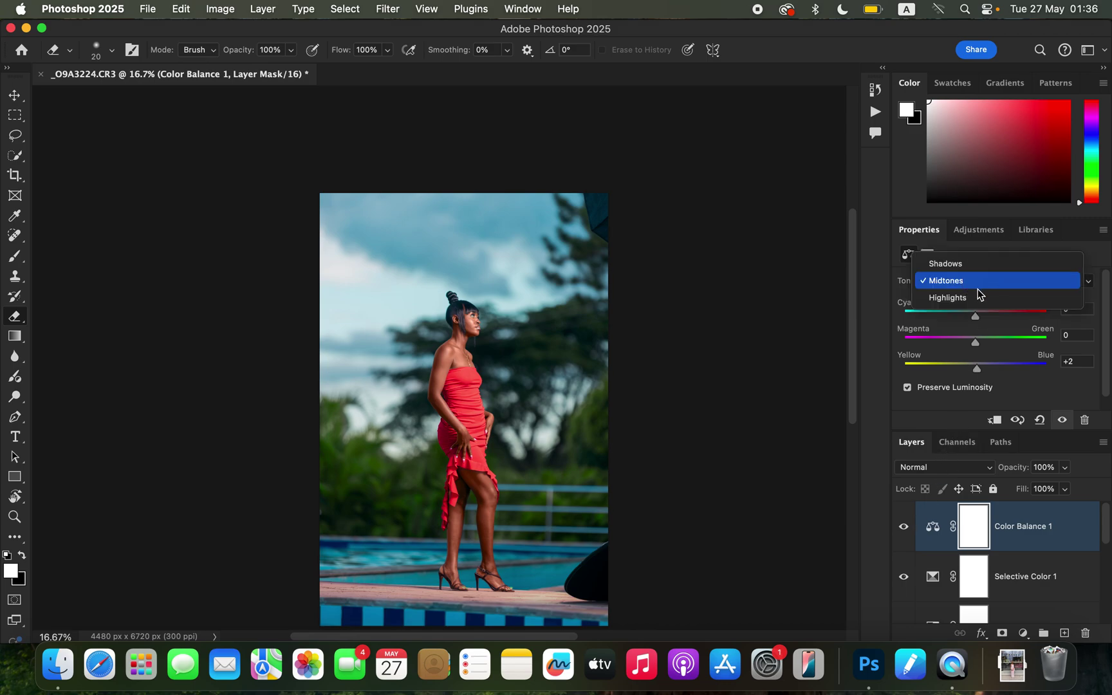
left_click(975, 264)
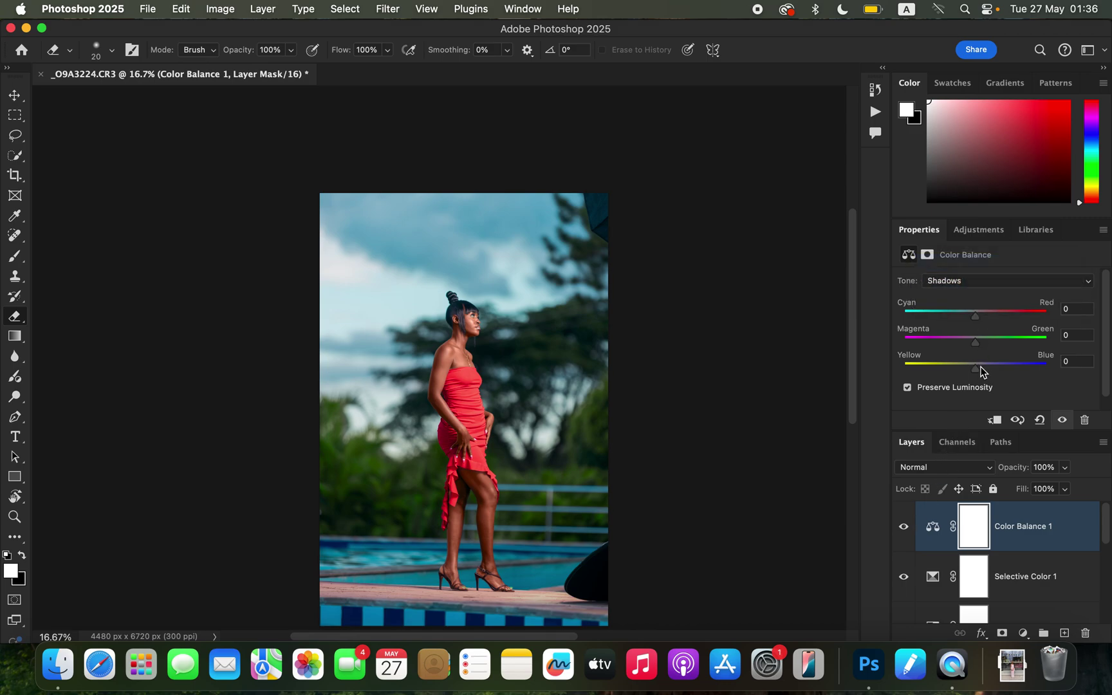
mouse_move(975, 317)
left_mouse_down()
mouse_move(929, 319)
mouse_move(977, 325)
left_mouse_up()
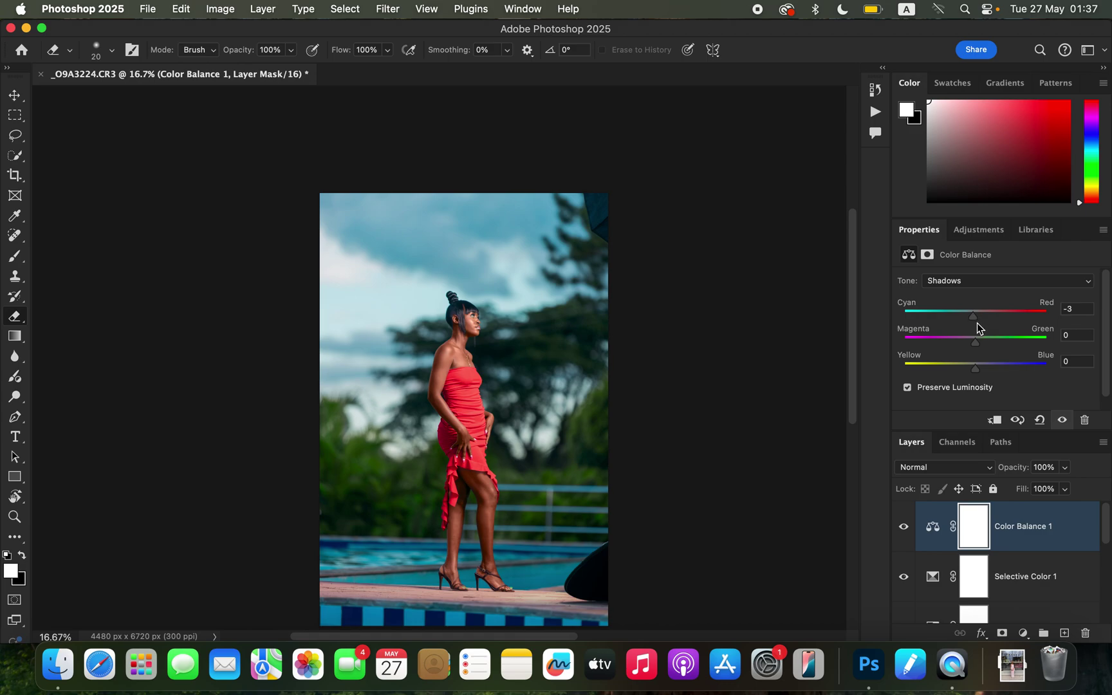
left_click_drag(978, 371, 982, 368)
double_click(982, 368)
left_click_drag(1109, 505, 1105, 634)
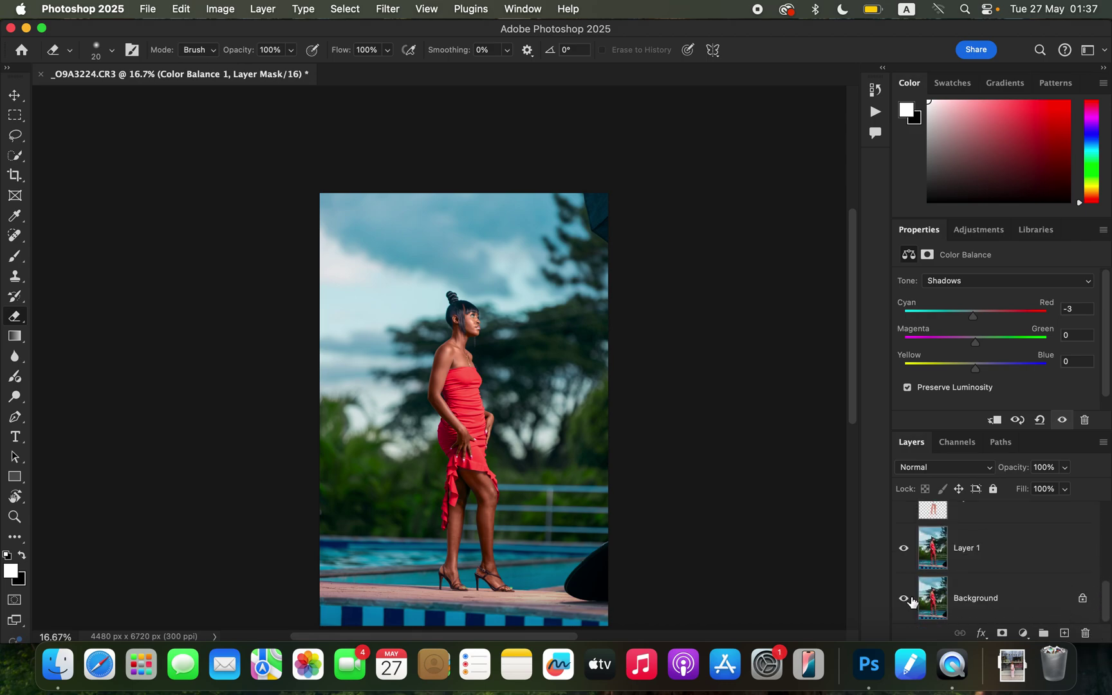